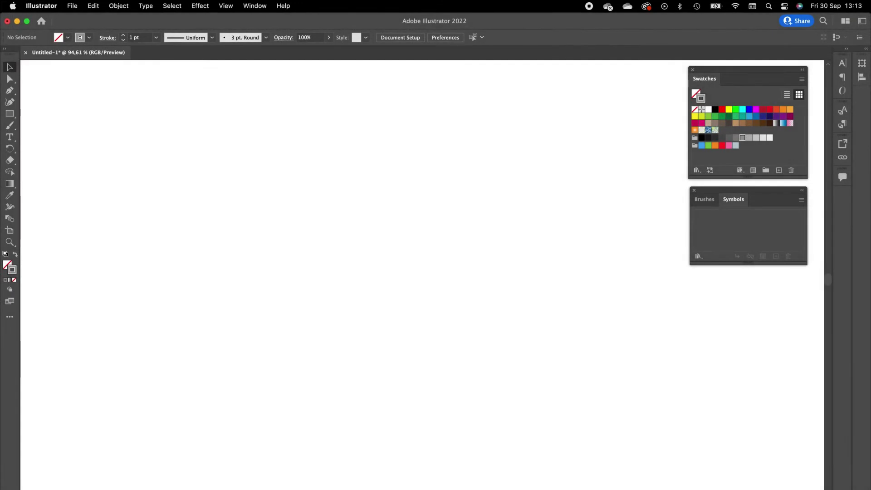
Draw a tall narrow rectangle with a grey 848484 outline
key("super+Tab")
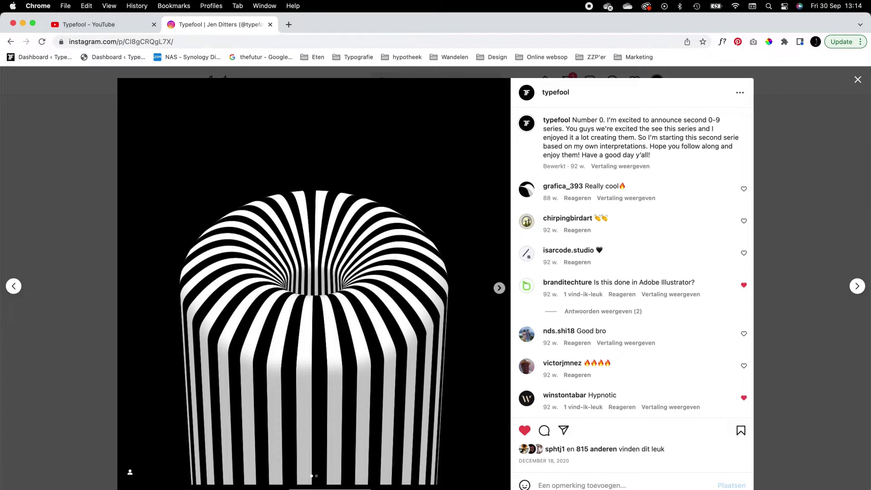
key("super+Tab")
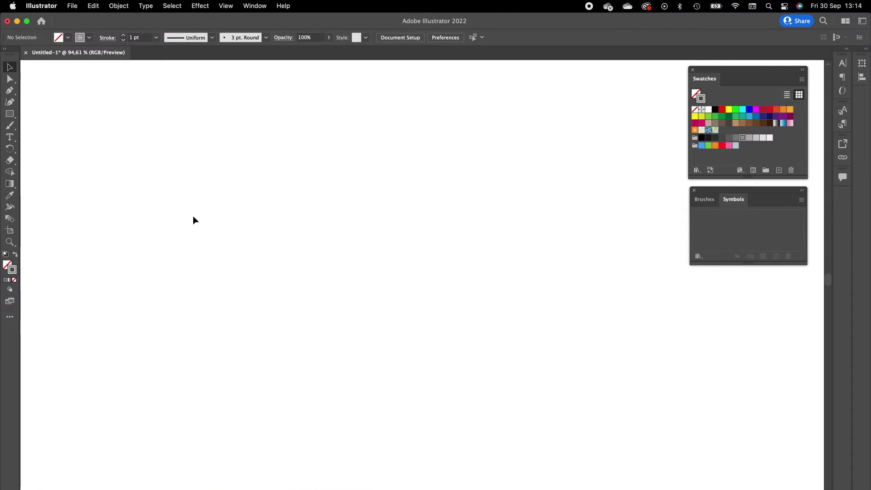
left_click(11, 114)
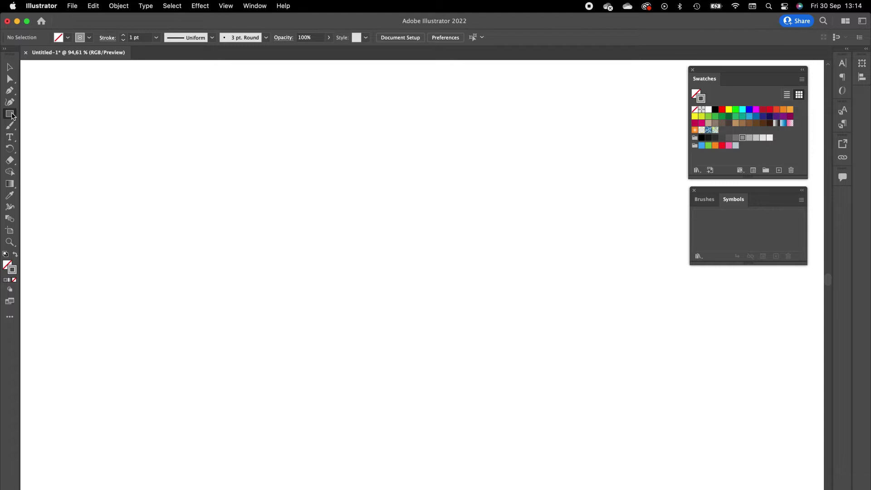
left_click_drag(245, 178, 298, 388)
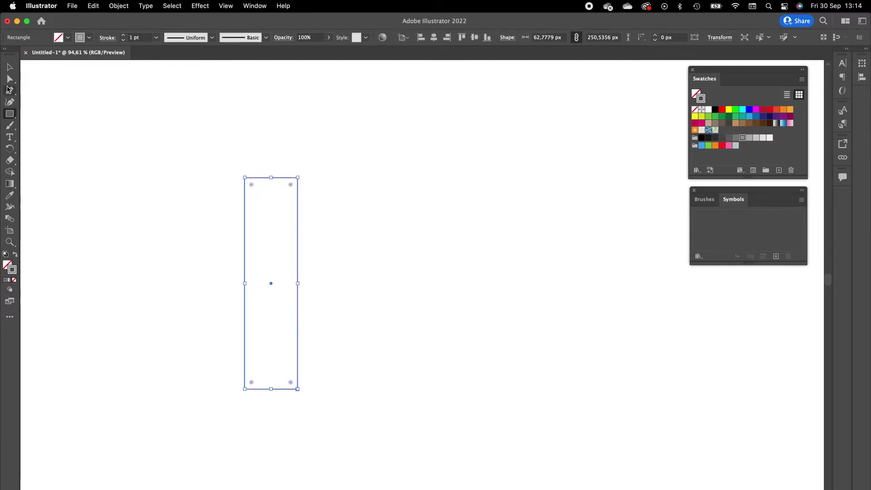
double_click(13, 268)
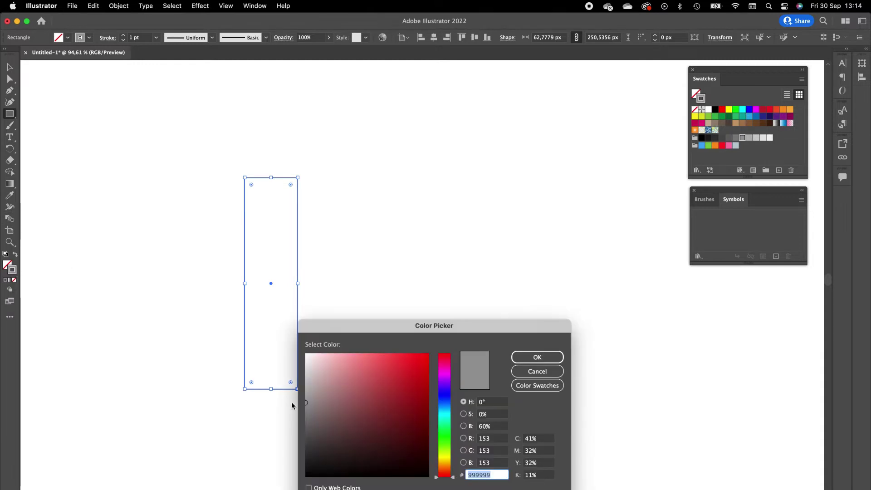
left_click_drag(311, 404, 300, 412)
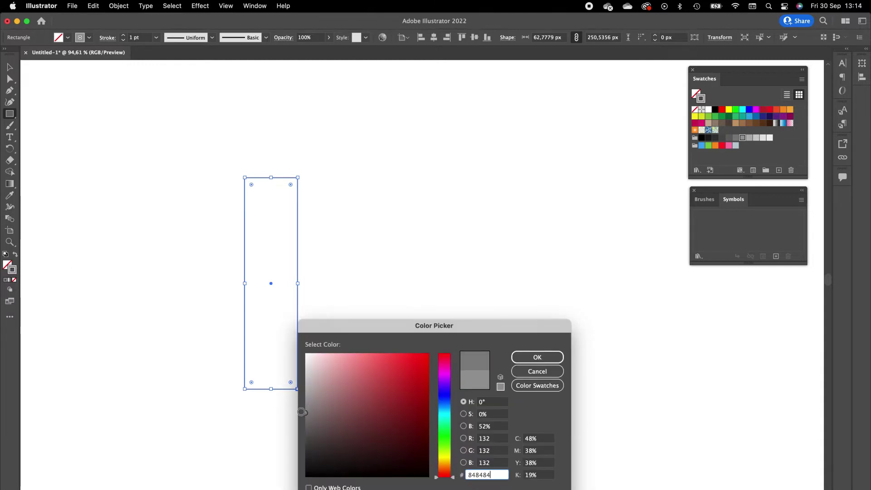
left_click(537, 357)
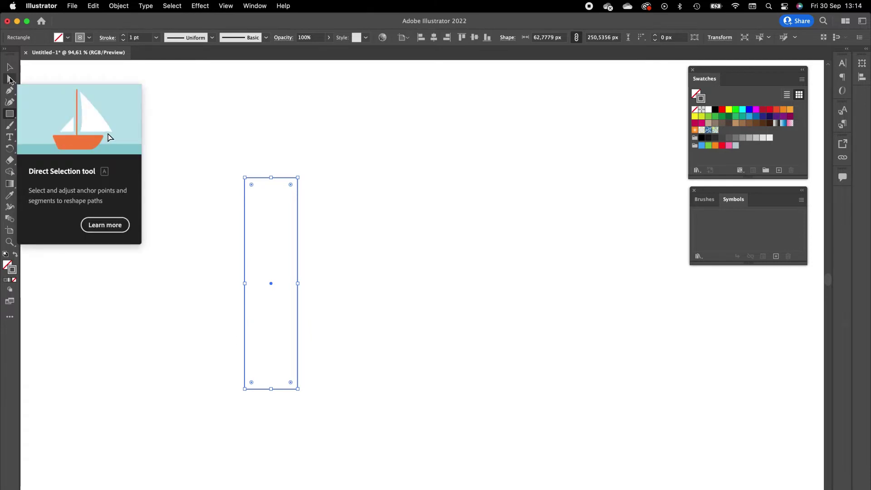
Delete the rectangle's bottom edge and round its top corners into a semicircular arch
left_click(10, 79)
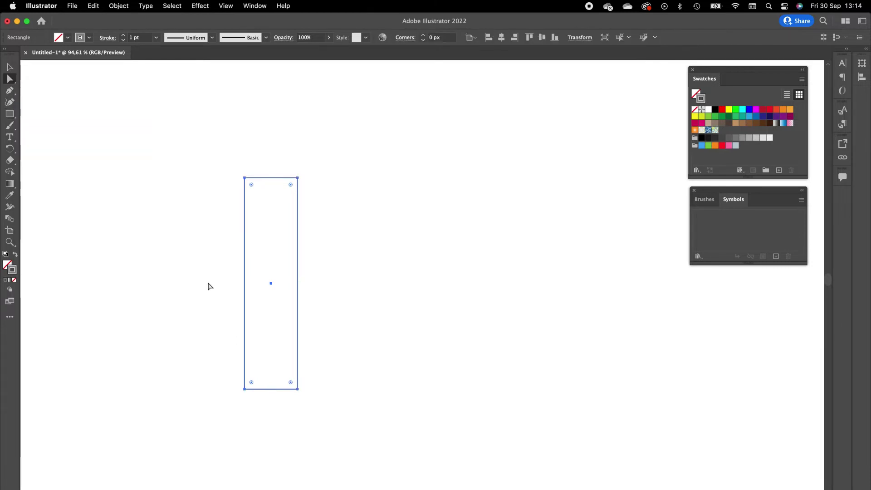
left_click(264, 409)
left_click_drag(265, 409, 278, 377)
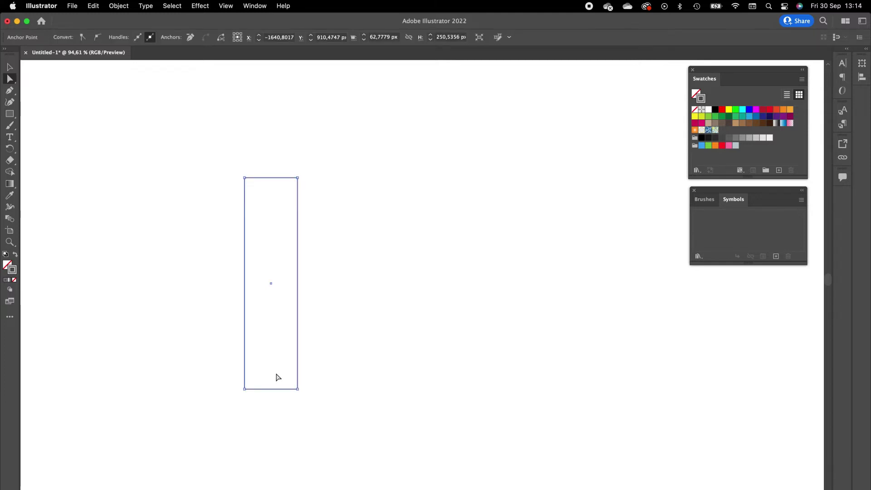
key("Delete")
left_click_drag(347, 144, 219, 207)
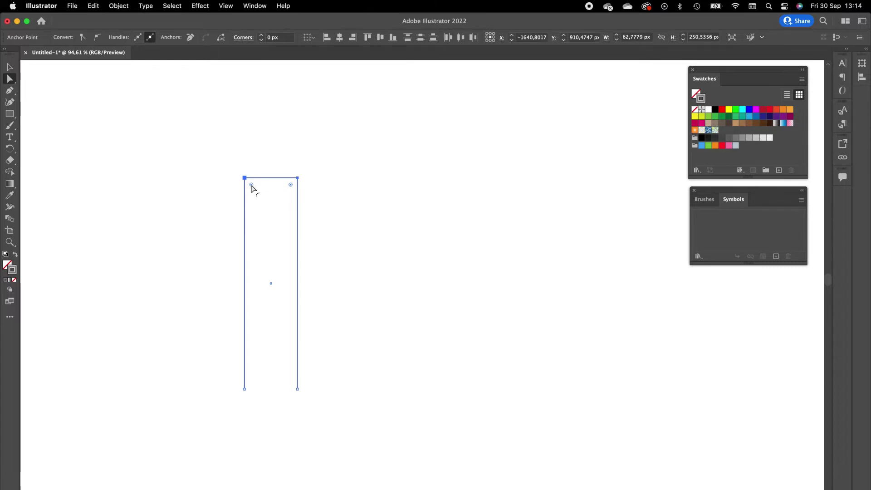
left_click_drag(251, 185, 294, 247)
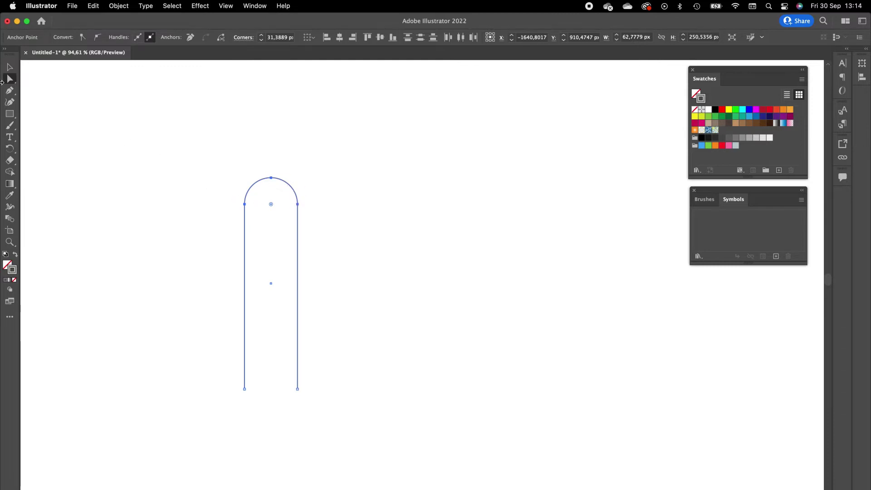
left_click(9, 67)
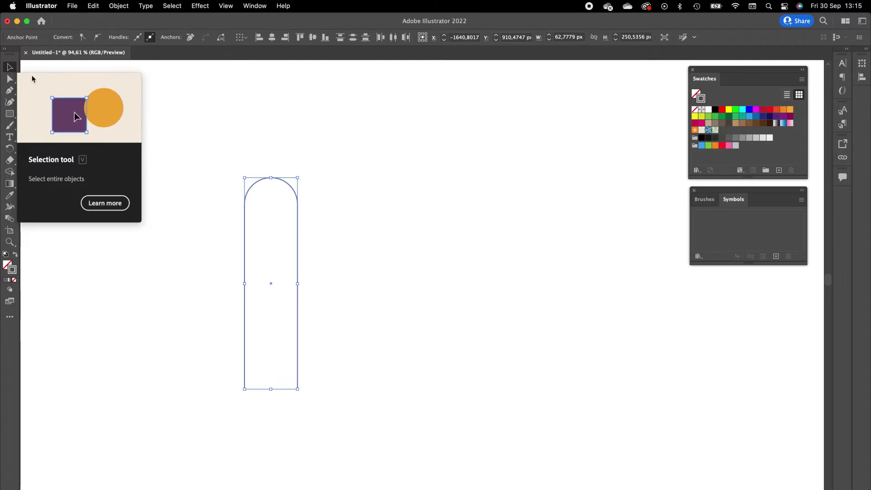
Move the open arch path further left on the artboard
left_click(312, 191)
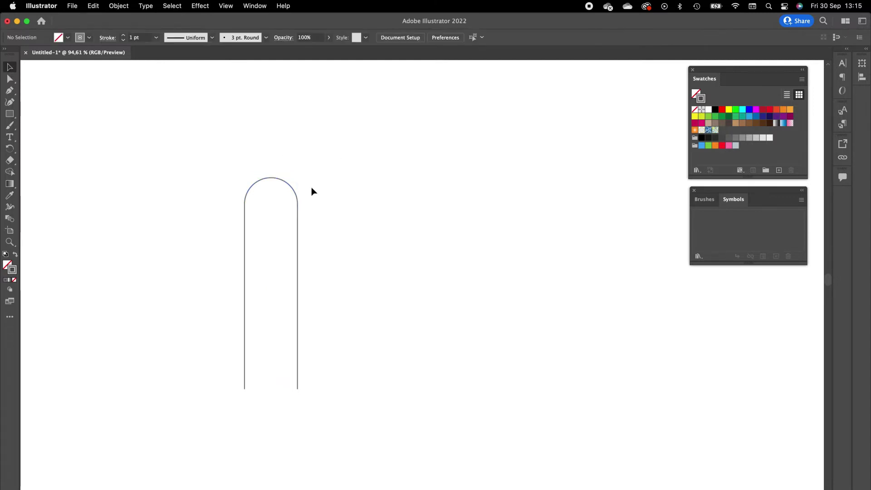
left_click(297, 200)
left_click_drag(292, 193, 195, 192)
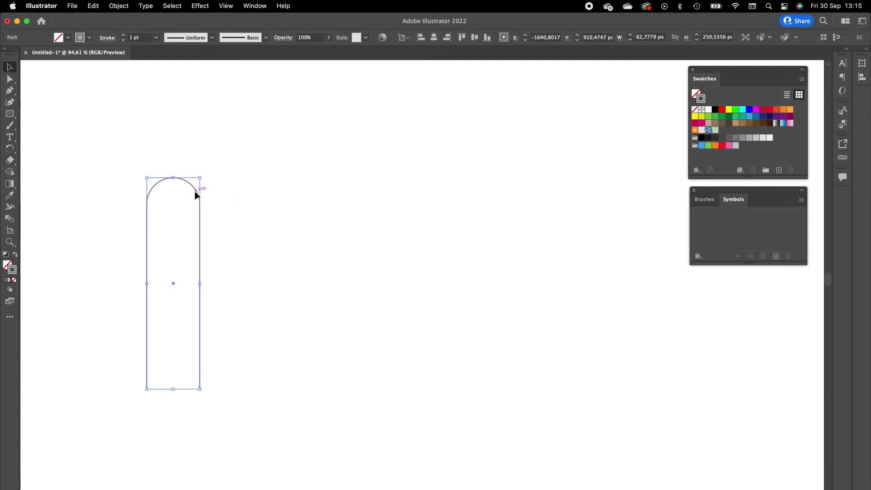
left_click(375, 195)
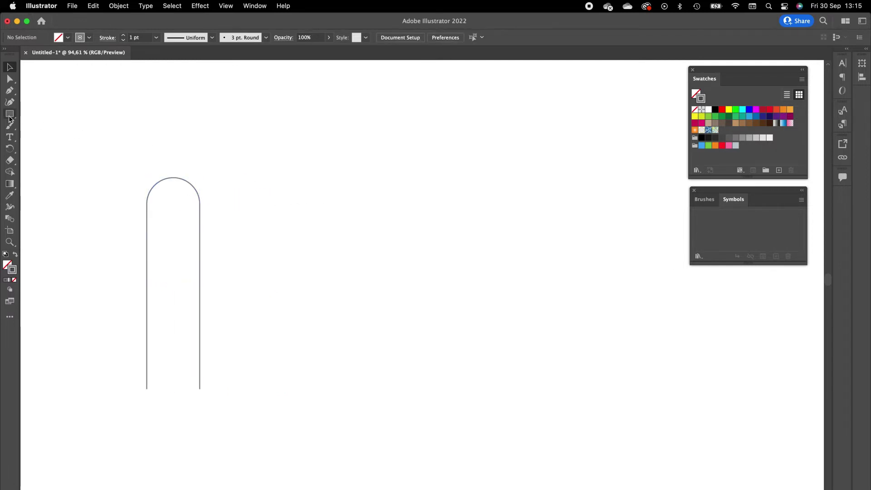
Compare the arch against the striped reference post in the browser
key("super+Tab")
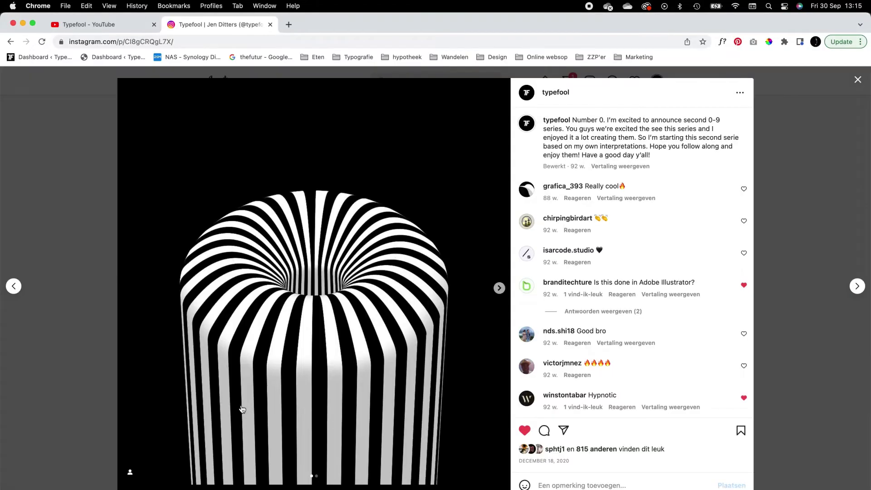
key("super+Tab")
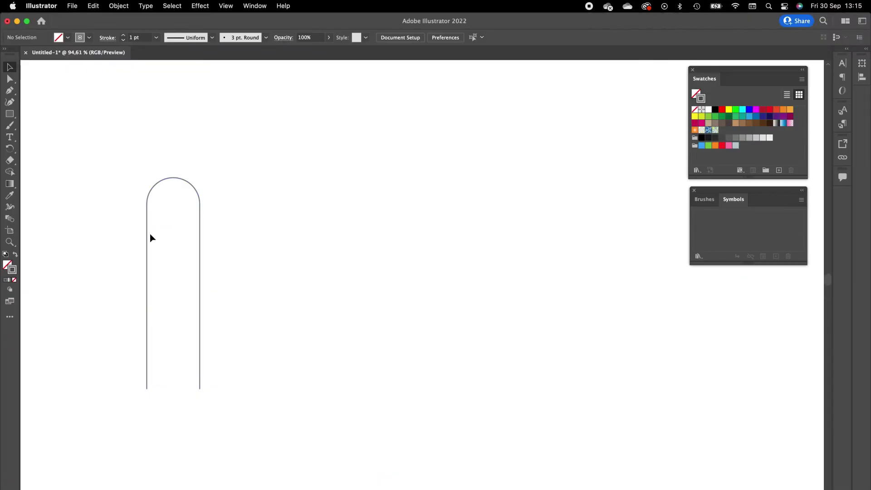
key("super+Tab")
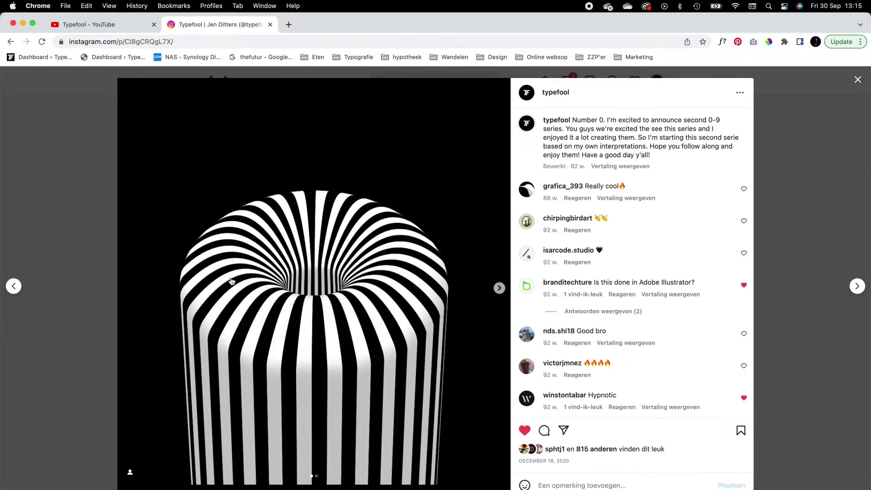
key("super+Tab")
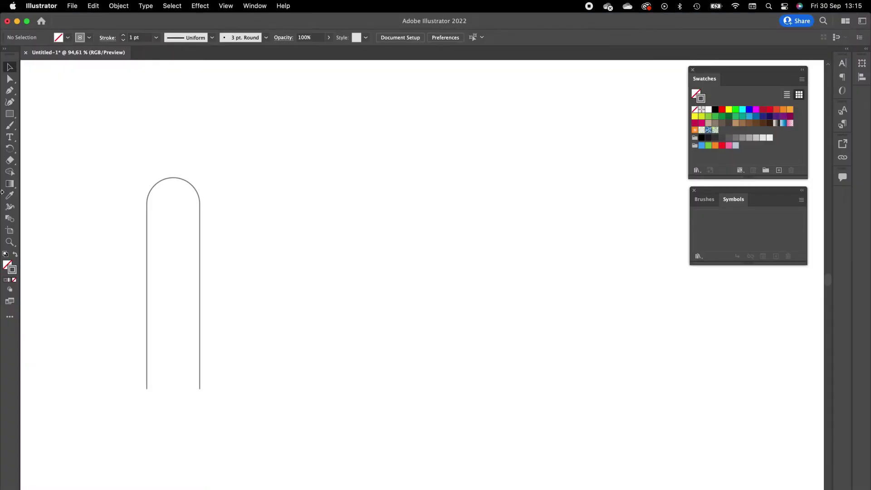
Draw a thin tall black stripe with no outline beside the arch and duplicate it right
left_click(9, 115)
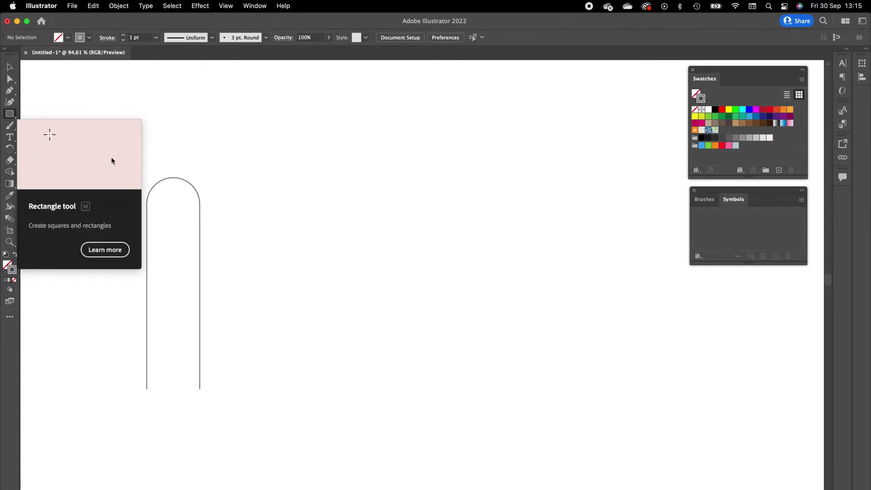
left_click_drag(278, 170, 287, 391)
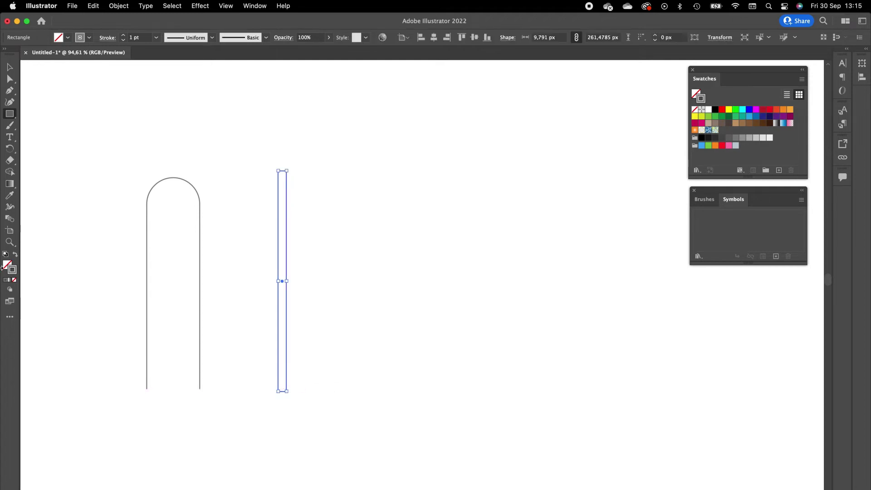
left_click(13, 254)
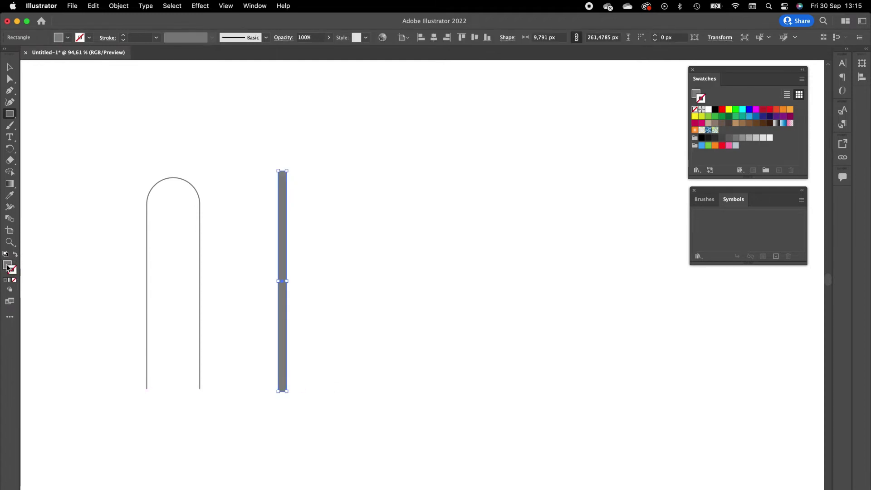
left_click(8, 266)
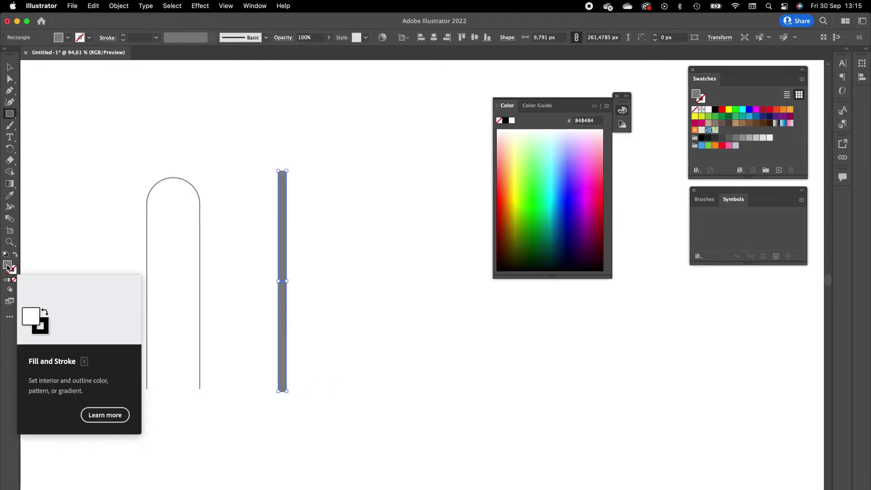
left_click(506, 121)
left_click(594, 106)
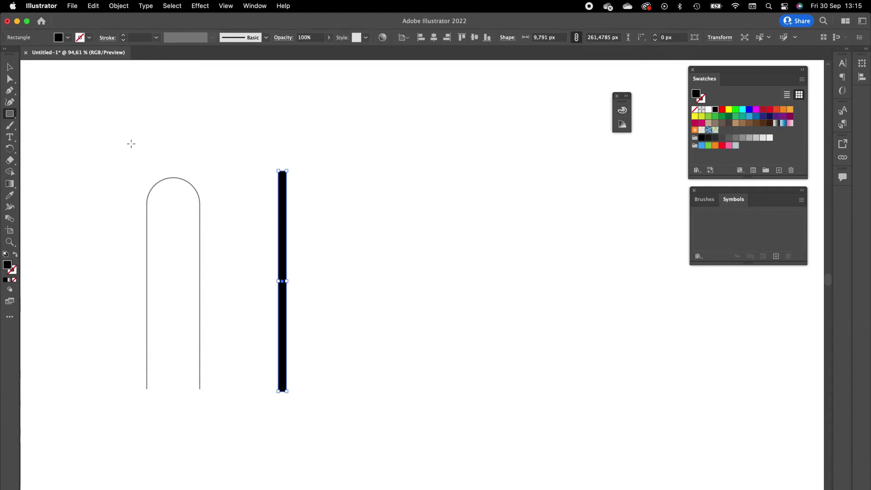
left_click(13, 70)
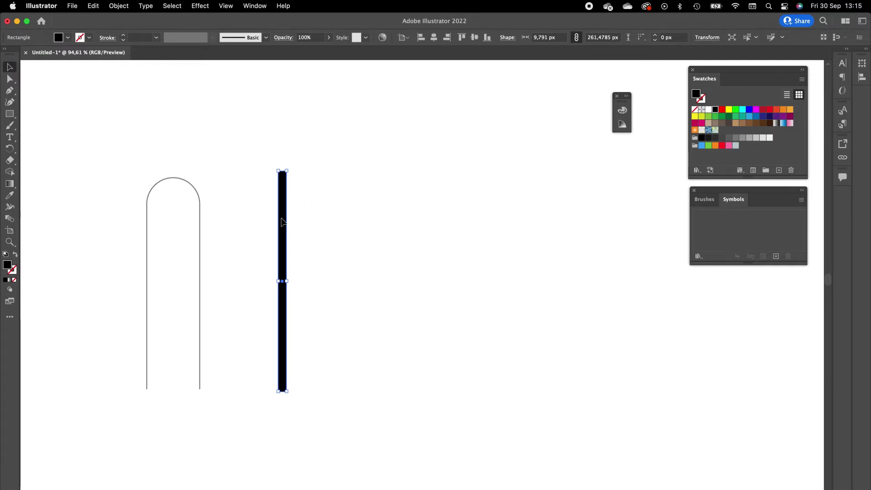
left_click_drag(282, 222, 291, 221)
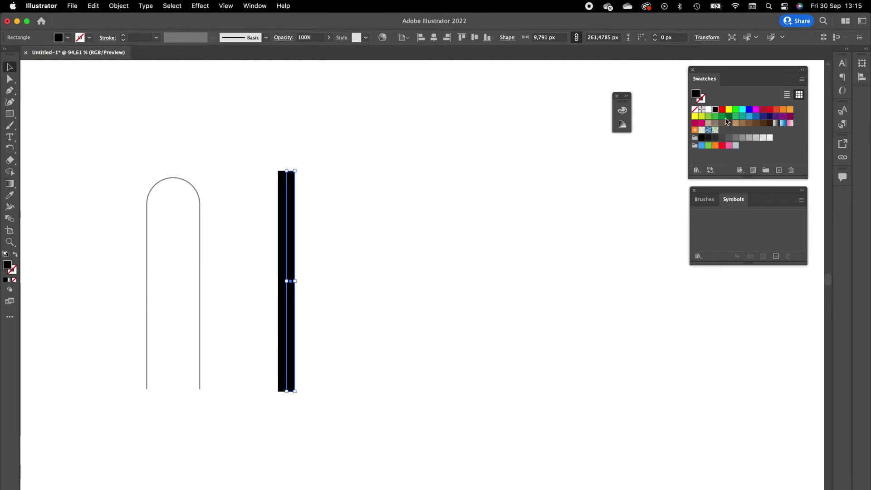
Fill the spacer white and repeat the black-and-white bar pair into a row of stripes
left_click(708, 110)
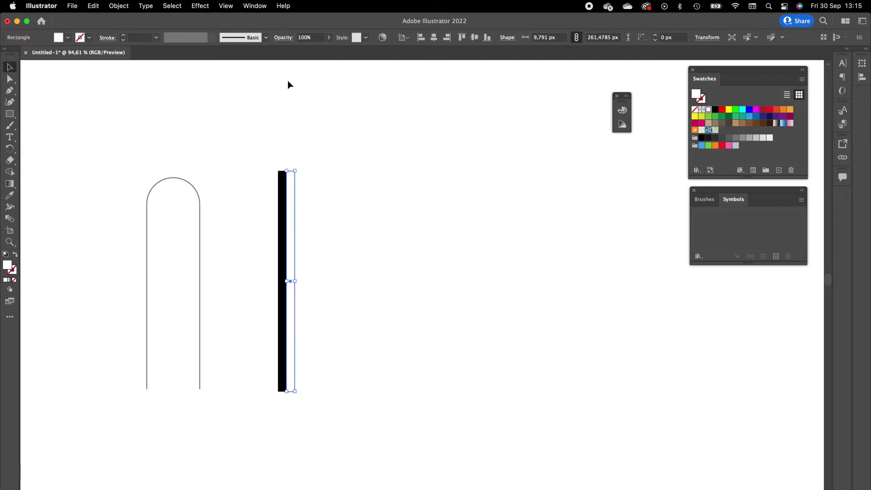
left_click(232, 126)
left_click_drag(238, 132, 346, 268)
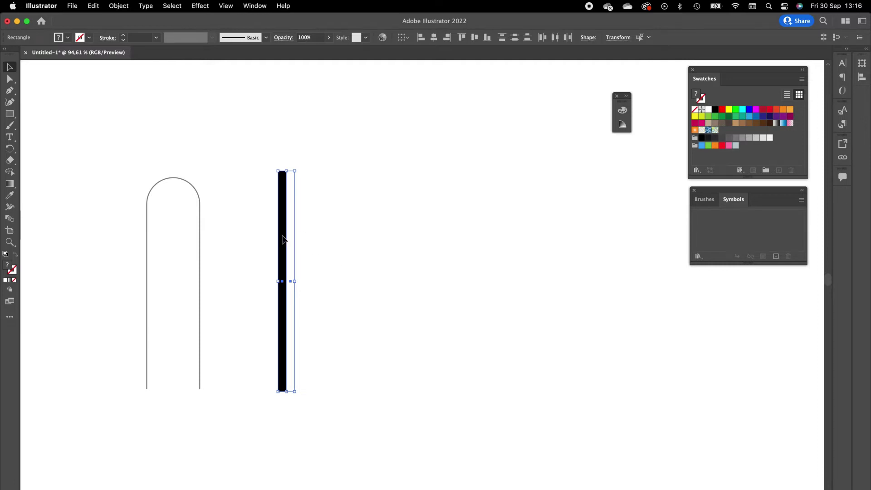
left_click_drag(282, 239, 301, 239)
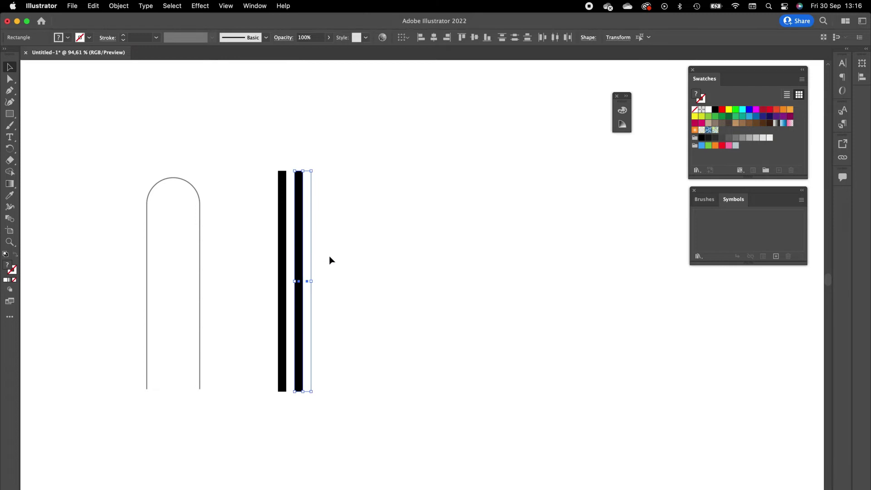
key("super+d")
key("super+d")
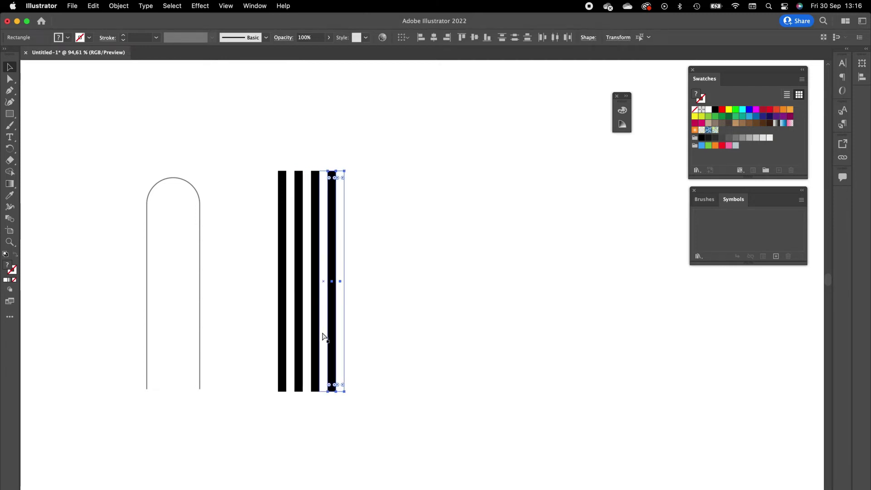
key("super+d")
key("super+d")
key("super+d")
key("super+d")
key("super+d")
key("super+d")
key("super+d")
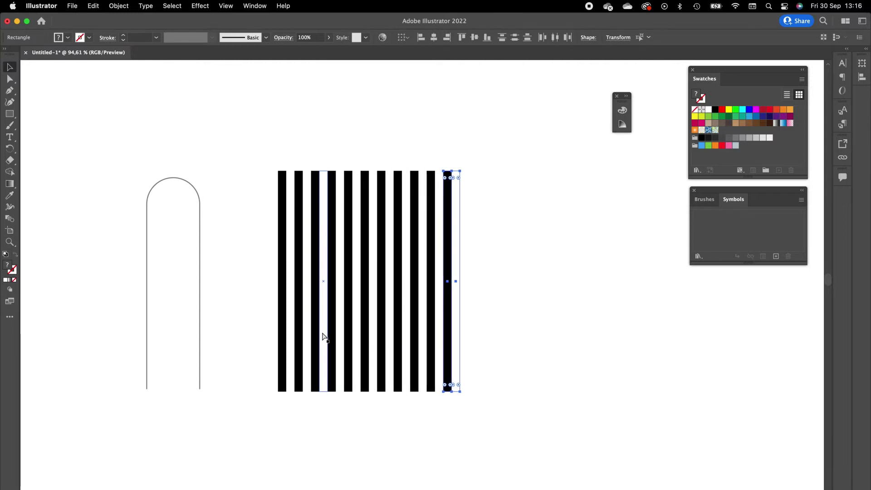
key("super+d")
key("super+d")
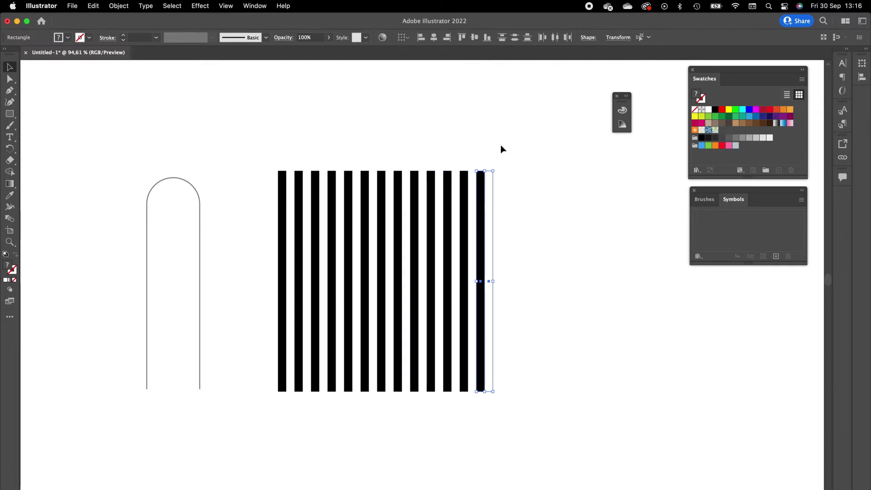
Select all the stripe bars and drag them onto the Symbols panel
left_click_drag(253, 136, 482, 264)
left_click_drag(577, 143, 269, 348)
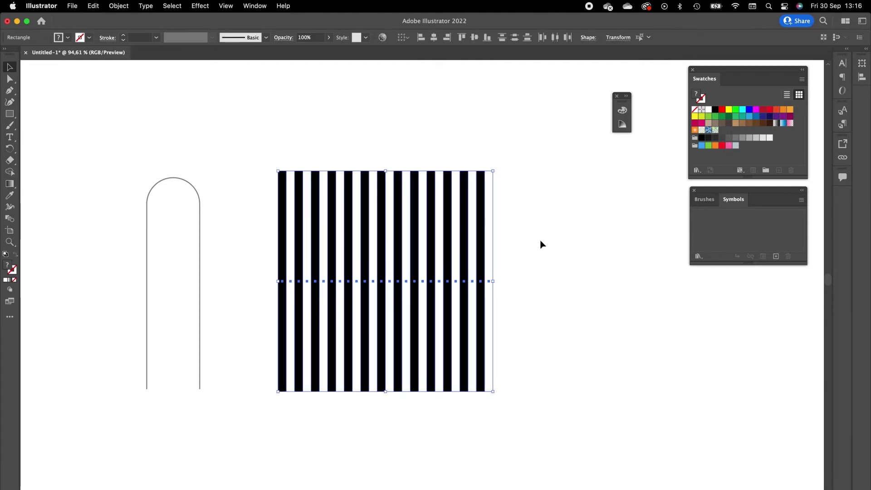
left_click_drag(382, 218, 721, 224)
Name the new stripe symbol 'Black and white lines' and confirm it
left_click(468, 221)
key("super+a")
type("Black and white lines")
key("Return")
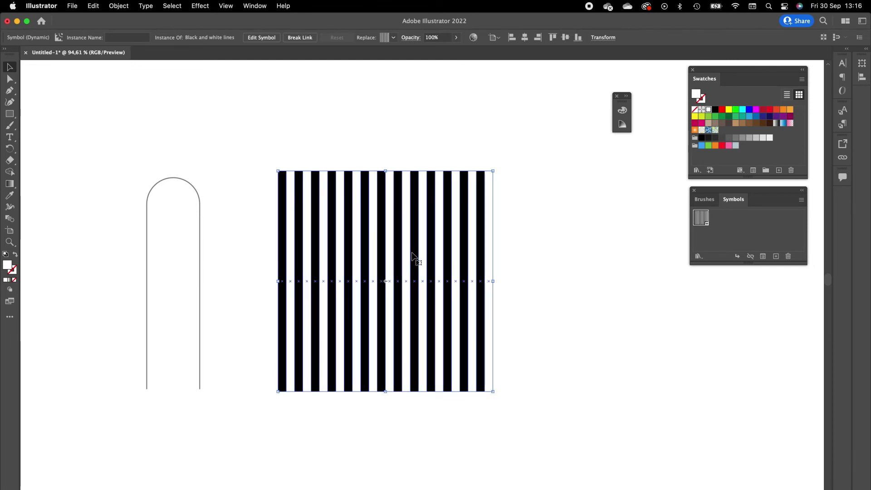
left_click(373, 154)
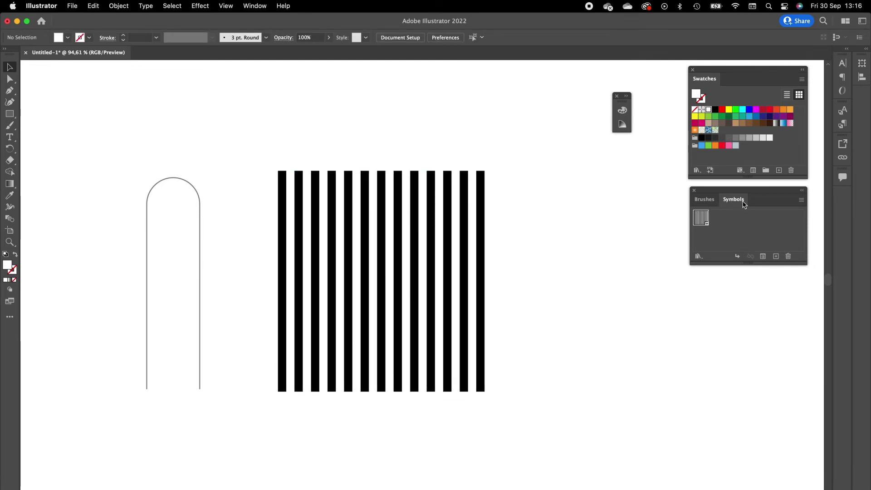
left_click(255, 6)
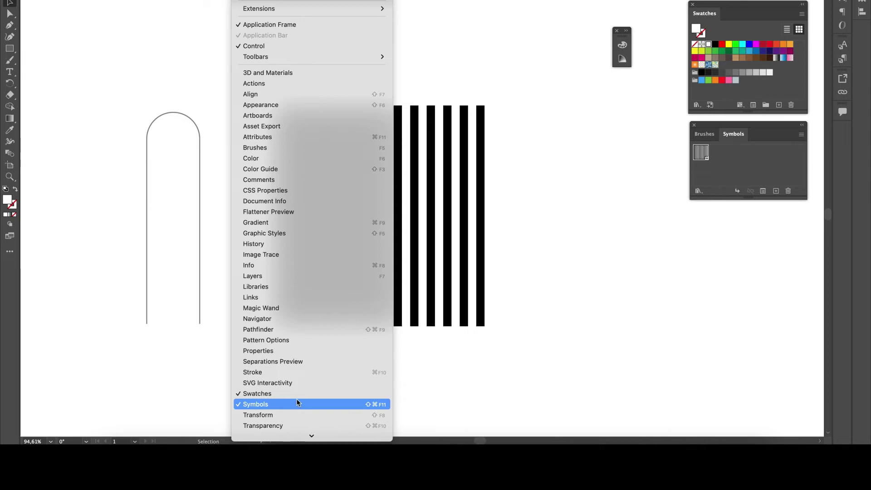
left_click(595, 331)
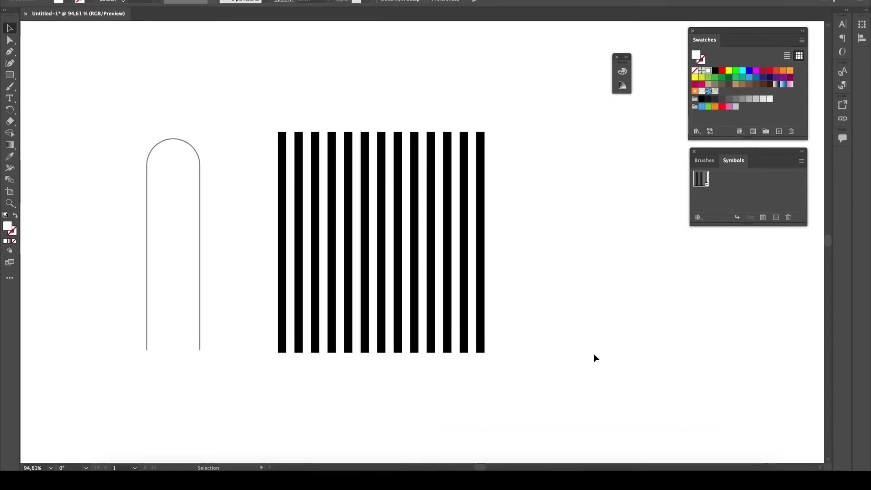
left_click_drag(507, 60, 252, 318)
left_click_drag(252, 357, 253, 356)
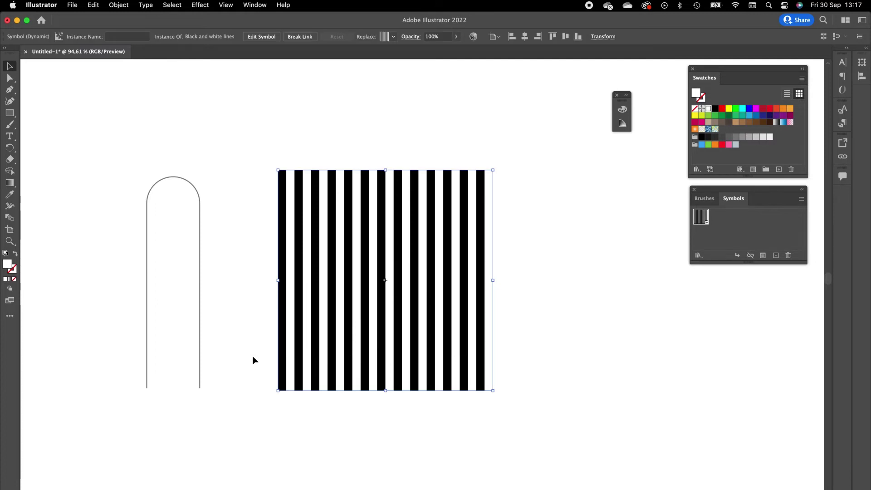
key("z")
left_click_drag(505, 225, 390, 290)
left_click_drag(462, 225, 750, 310)
left_click(10, 66)
left_click(297, 180)
key("z")
left_click_drag(394, 267, 498, 220)
scroll(498, 220, "right", 3)
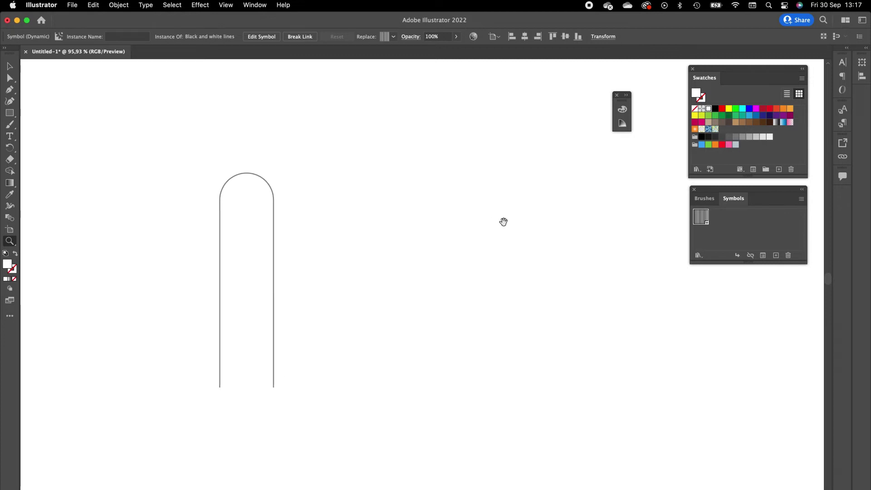
left_click(9, 66)
left_click(340, 168)
scroll(336, 171, "right", 2)
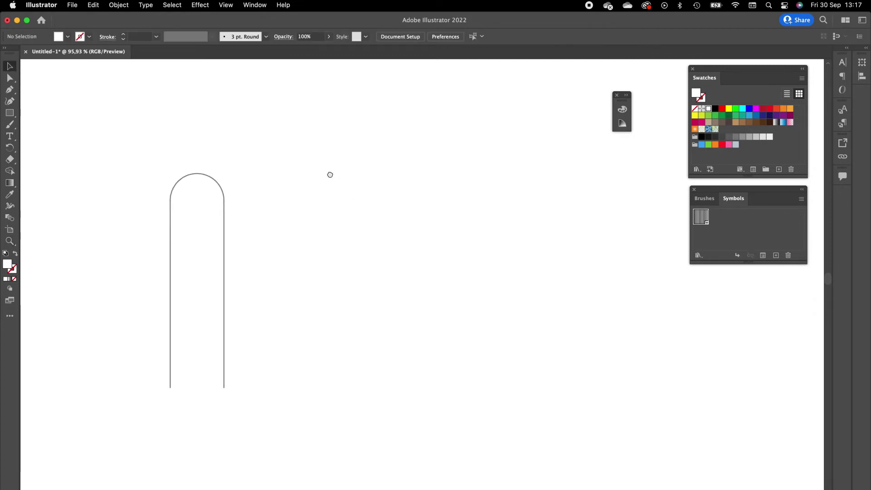
key("super+Tab")
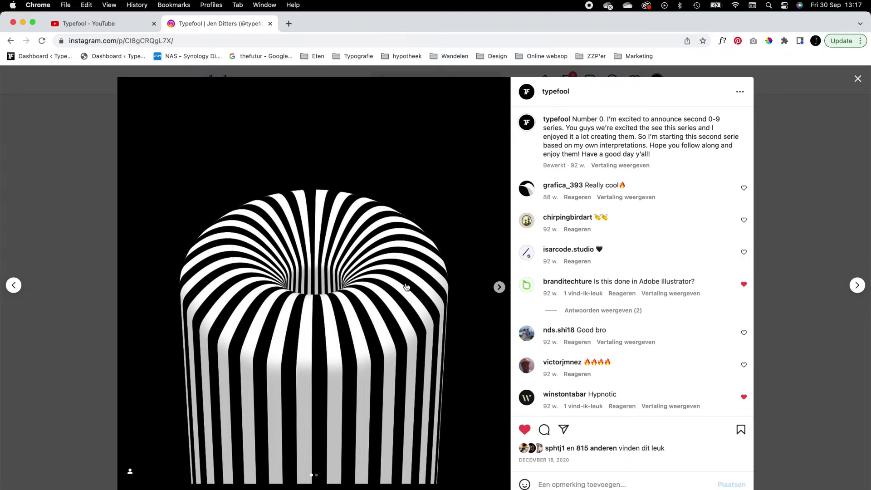
key("super+Tab")
left_click_drag(234, 201, 96, 432)
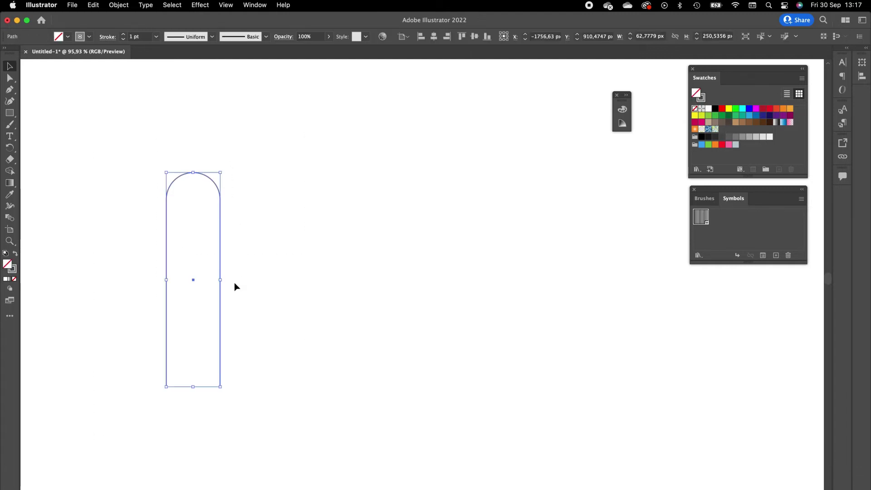
Apply Effect > 3D and Materials > 3D (Classic) > Revolve (Classic) to the arch
left_click(200, 5)
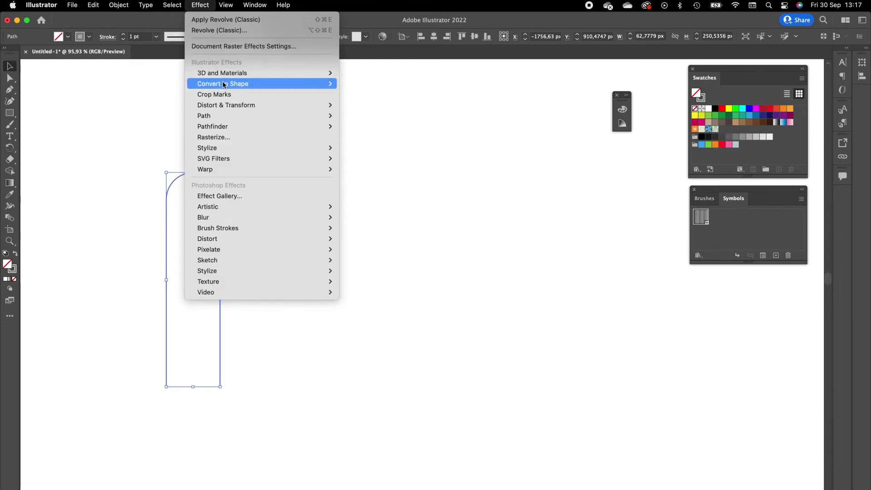
mouse_move(226, 74)
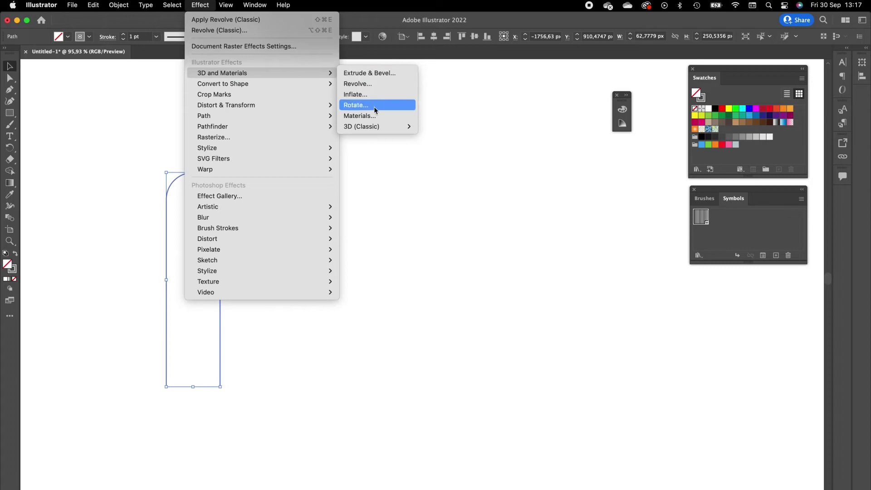
mouse_move(373, 126)
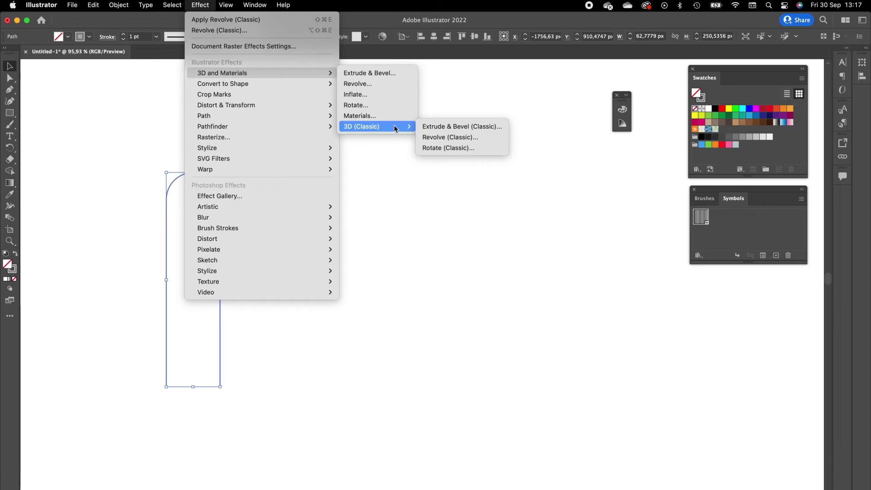
left_click(433, 140)
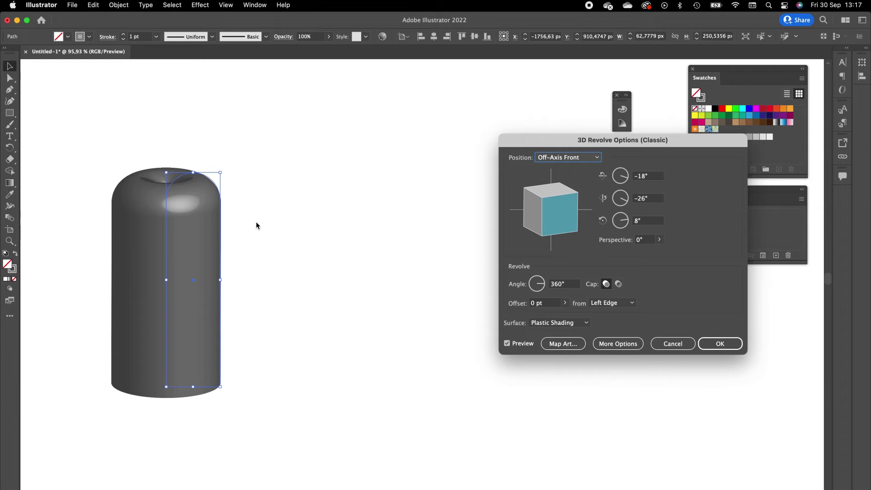
Reset the three rotation angles to 0° and tilt the shape forward to show its top
left_click(652, 176)
double_click(652, 175)
type("0")
key("Tab")
type("0")
key("Tab")
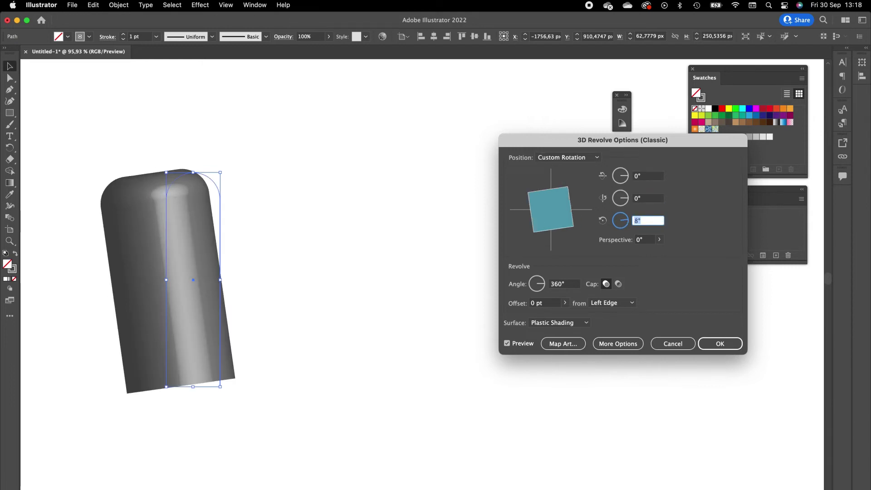
type("0")
key("Tab")
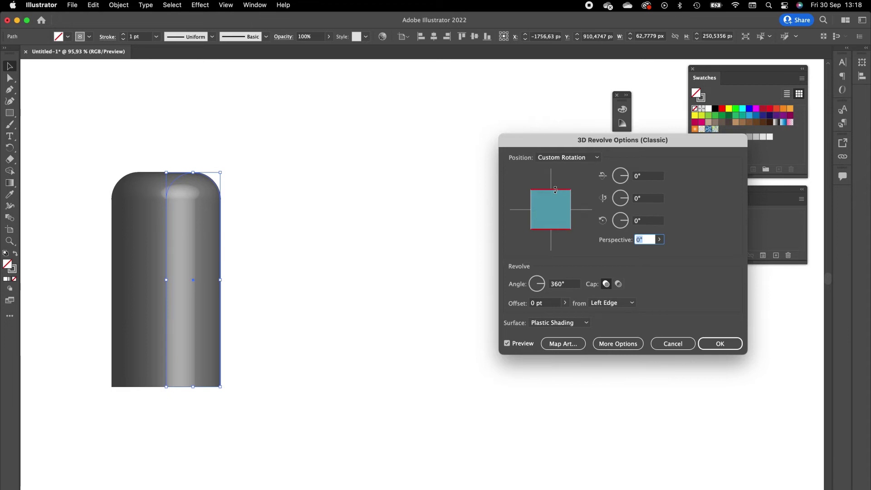
left_click_drag(555, 189, 553, 204)
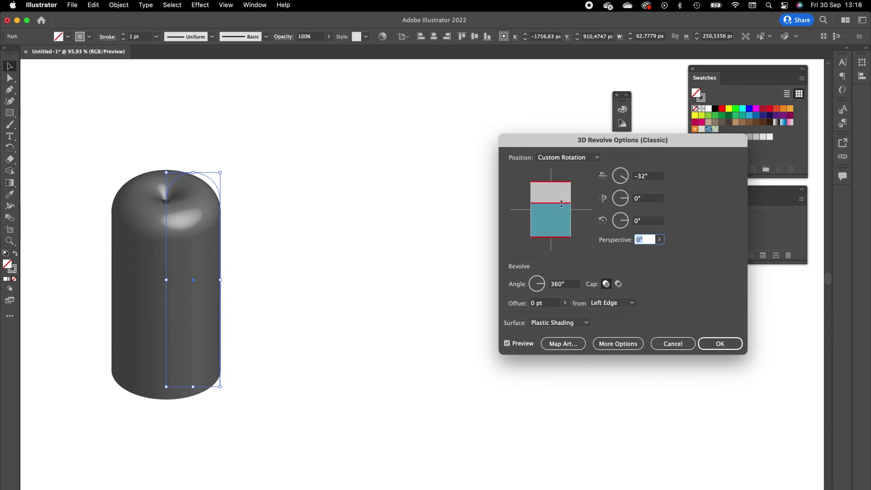
Set the revolve offset to 30 pt from the Left Edge and apply the revolve
left_click(535, 304)
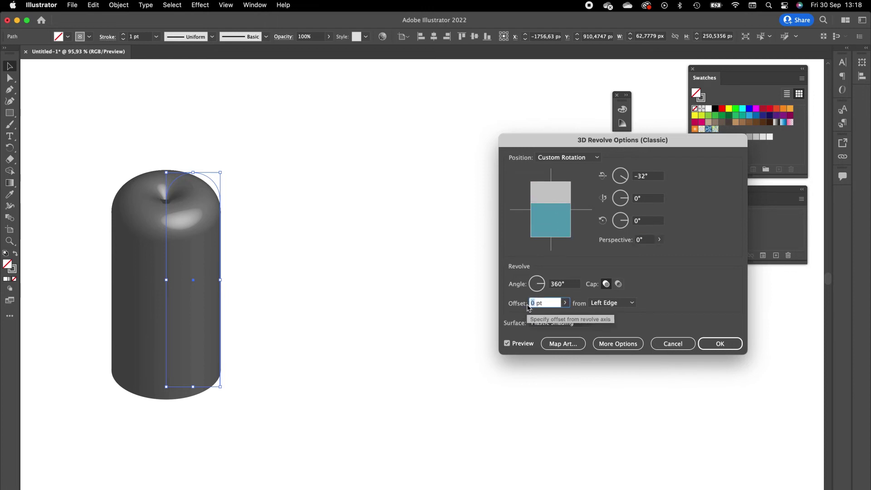
type("50")
key("Tab")
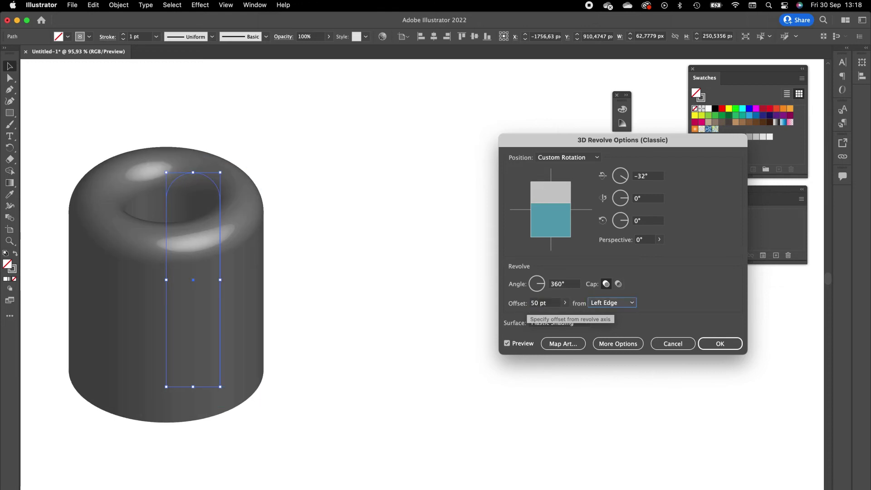
left_click(541, 304)
type("40")
key("Tab")
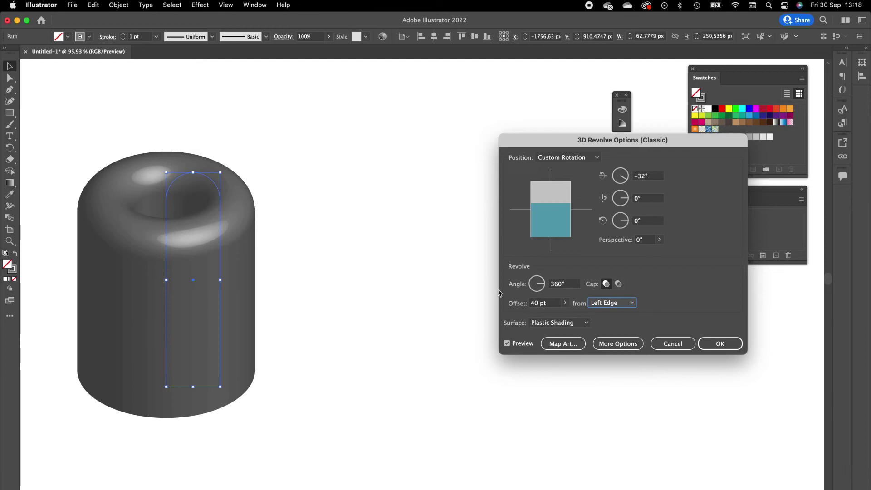
key("shift+Tab")
type("3")
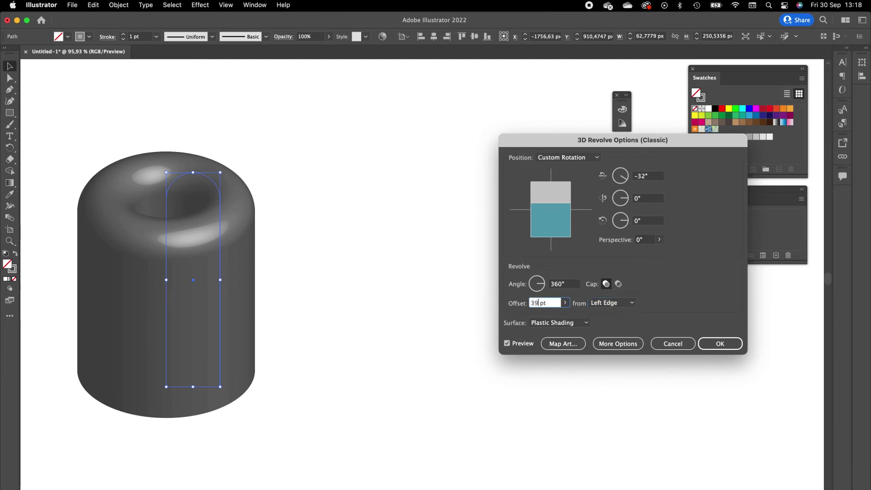
type("0")
key("Tab")
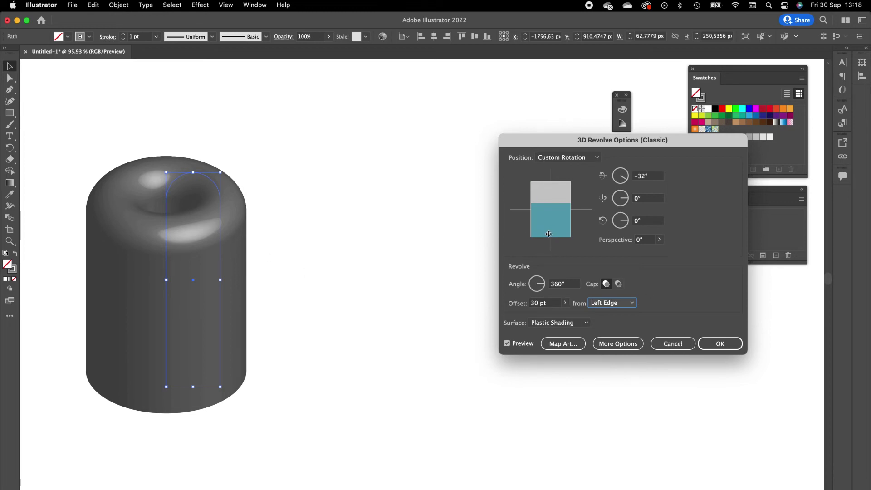
key("space")
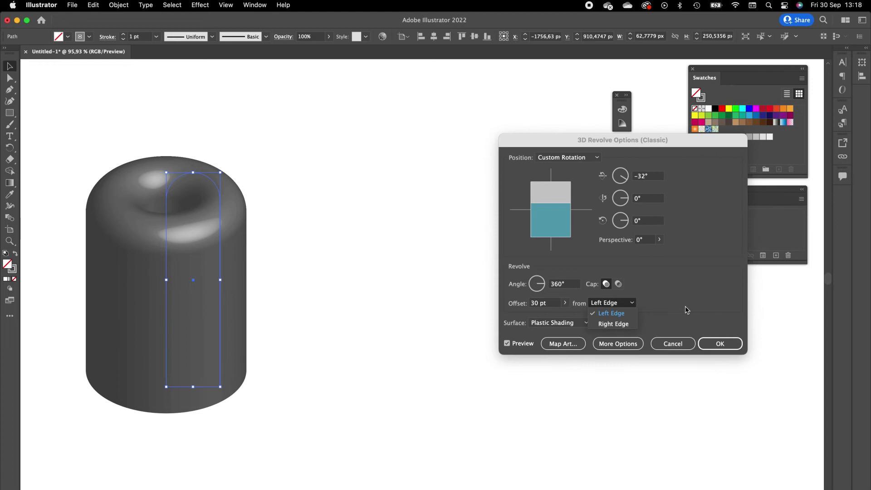
key("Escape")
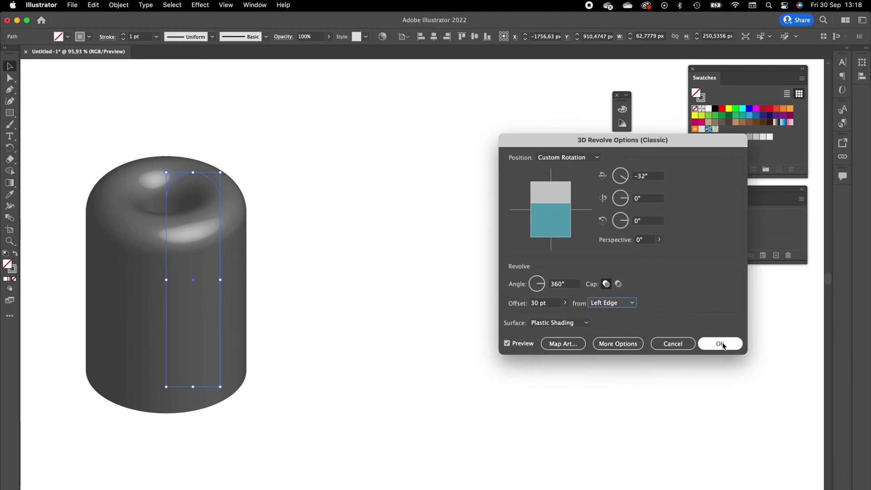
left_click(720, 344)
scroll(259, 260, "left", 3)
Close the small 3D panel and float the Appearance panel from the Window menu
scroll(258, 260, "left", 3)
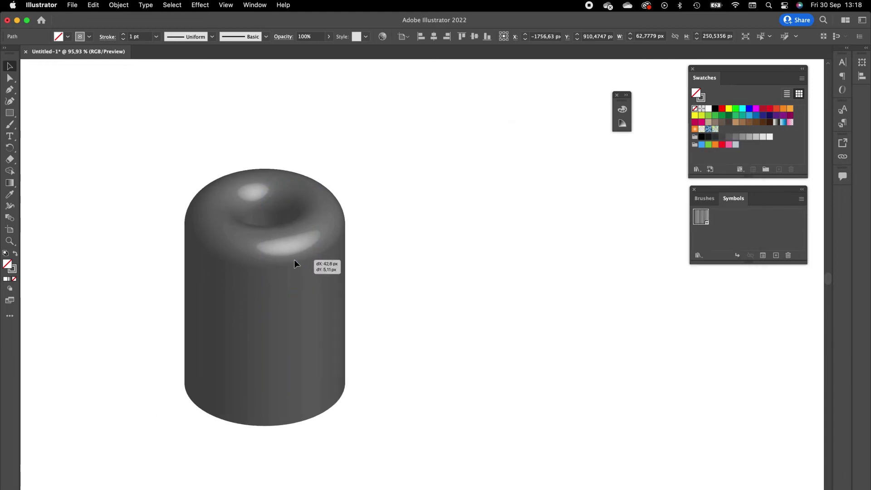
left_click(175, 181)
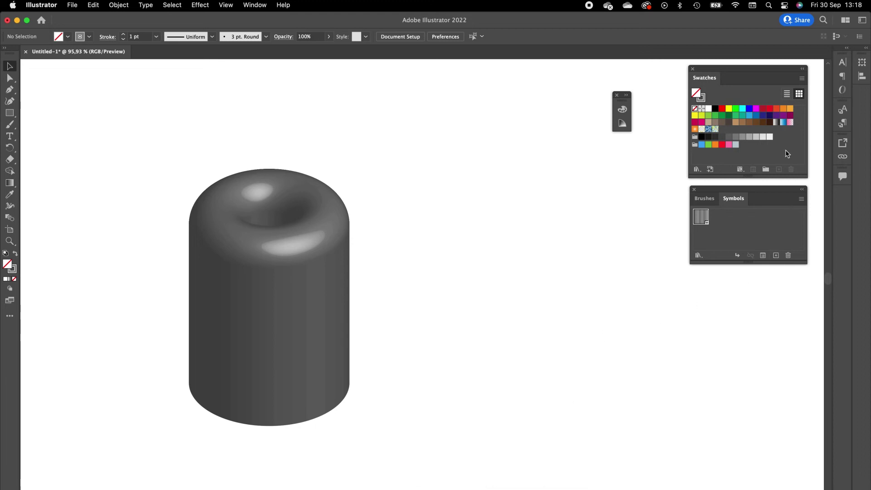
left_click(617, 96)
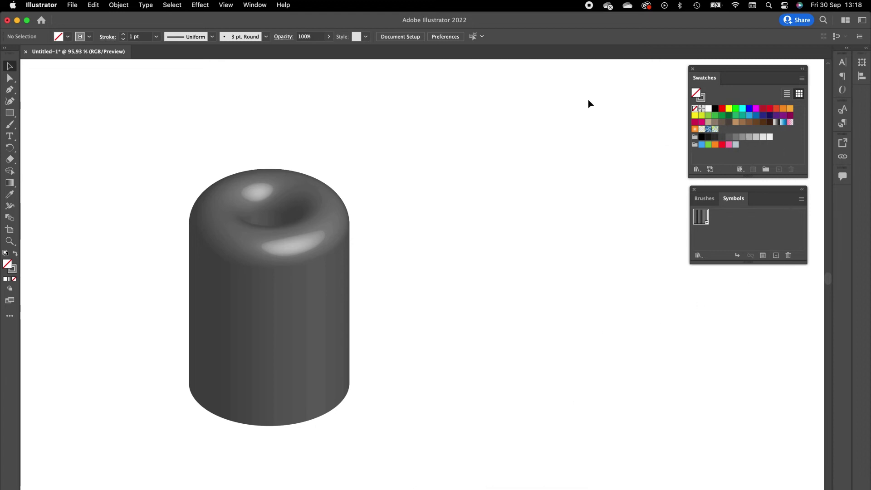
left_click(255, 4)
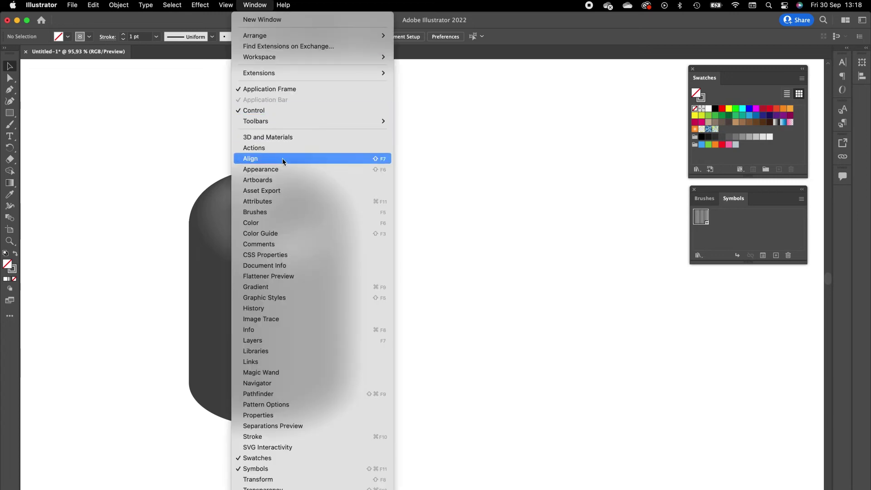
left_click(284, 169)
mouse_move(764, 225)
left_mouse_down()
mouse_move(715, 196)
mouse_move(603, 65)
mouse_move(619, 75)
left_mouse_up()
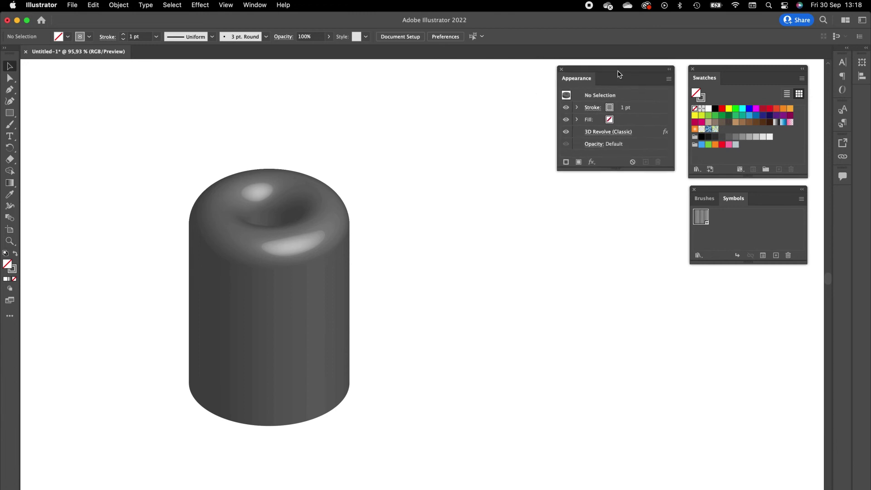
Reopen the cylinder's 3D Revolve (Classic) effect from Appearance and open Map Art
double_click(666, 134)
left_click_drag(667, 133, 590, 157)
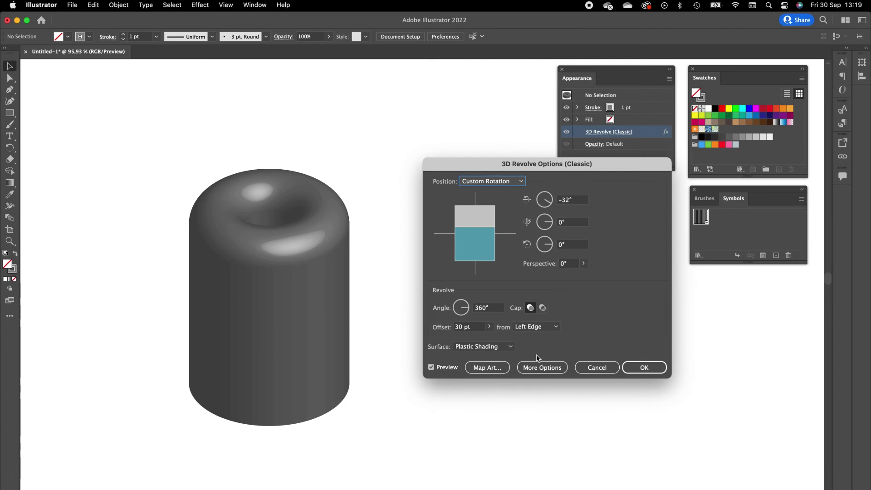
left_click(487, 370)
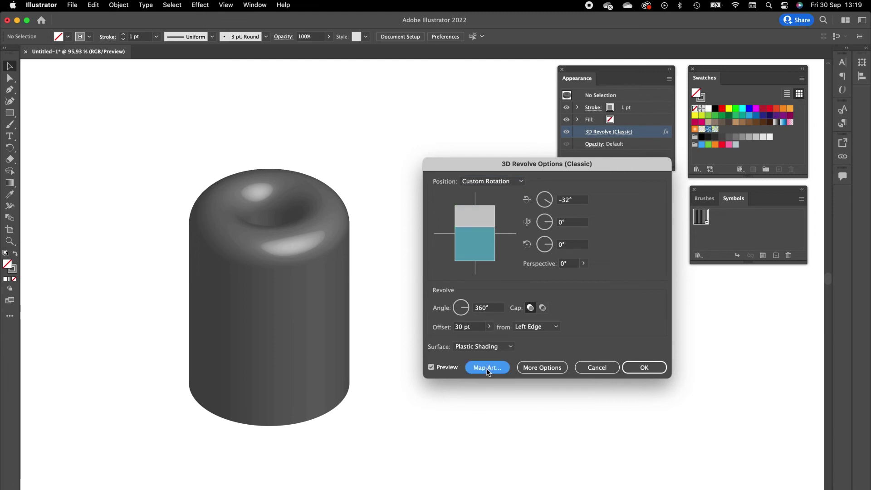
left_click(502, 369)
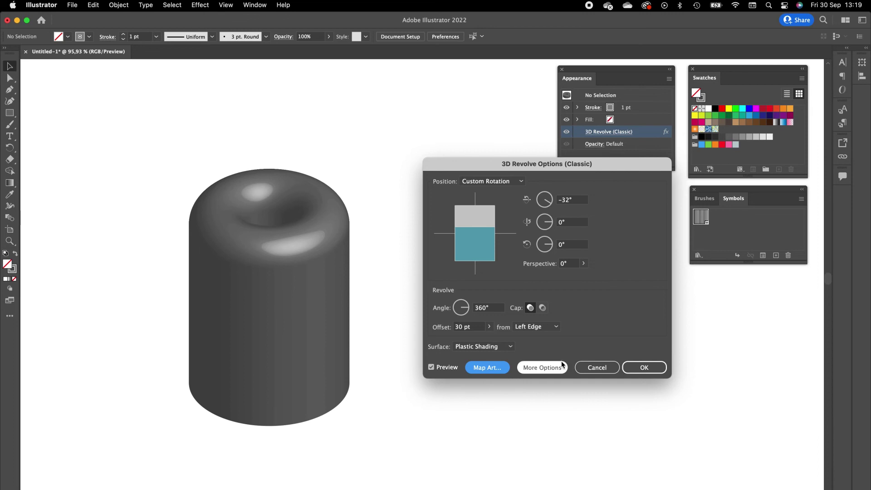
left_click(596, 367)
left_click_drag(231, 186, 385, 334)
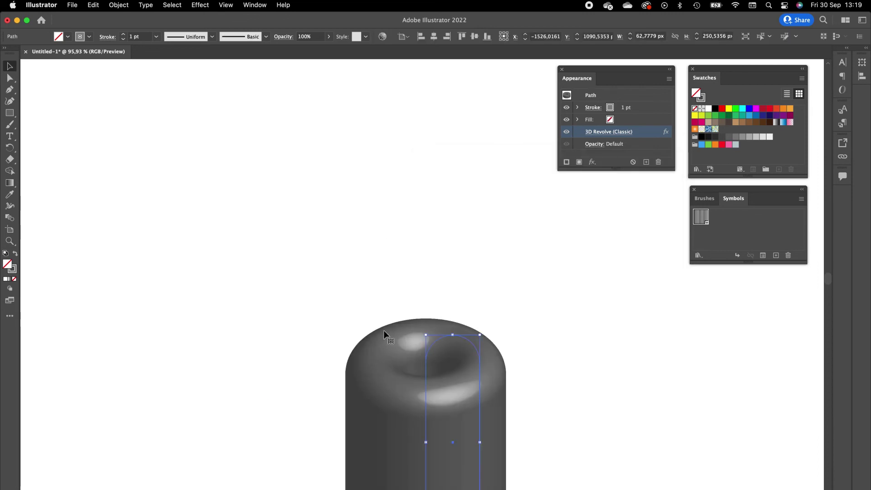
key("super+z")
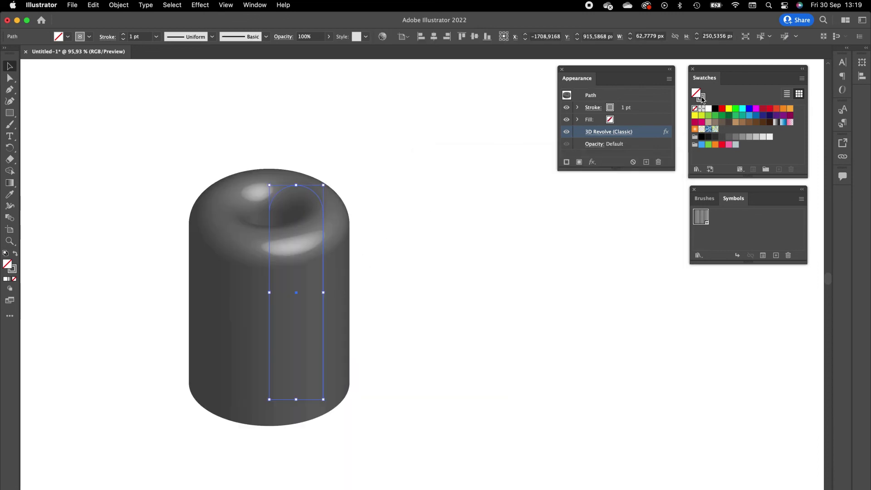
left_click(667, 135)
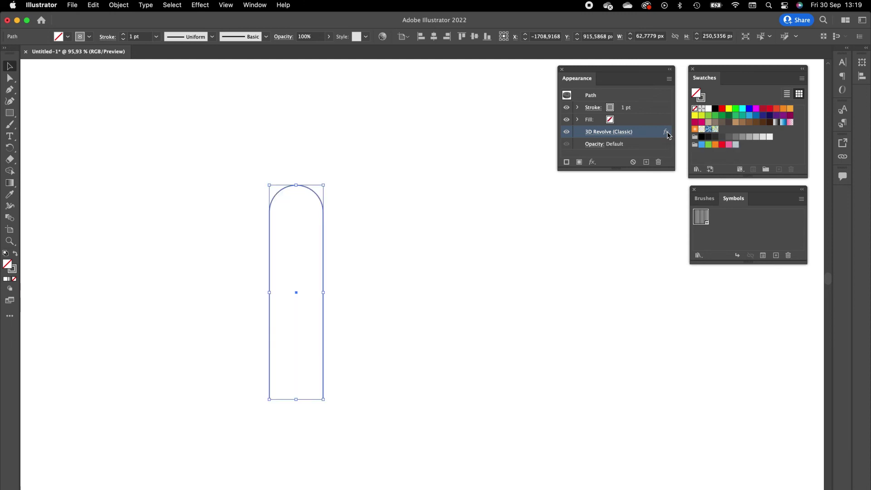
left_click(489, 367)
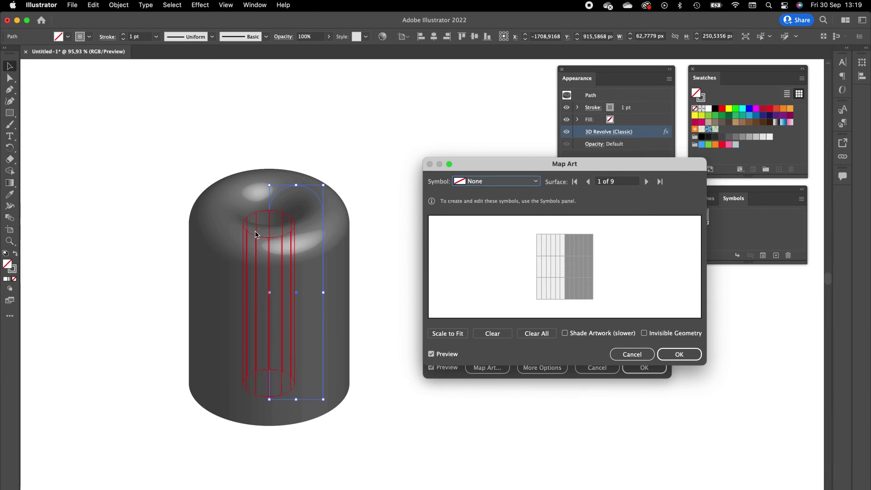
Map the Black and white lines symbol onto the first surface with Scale to Fit
left_click(536, 184)
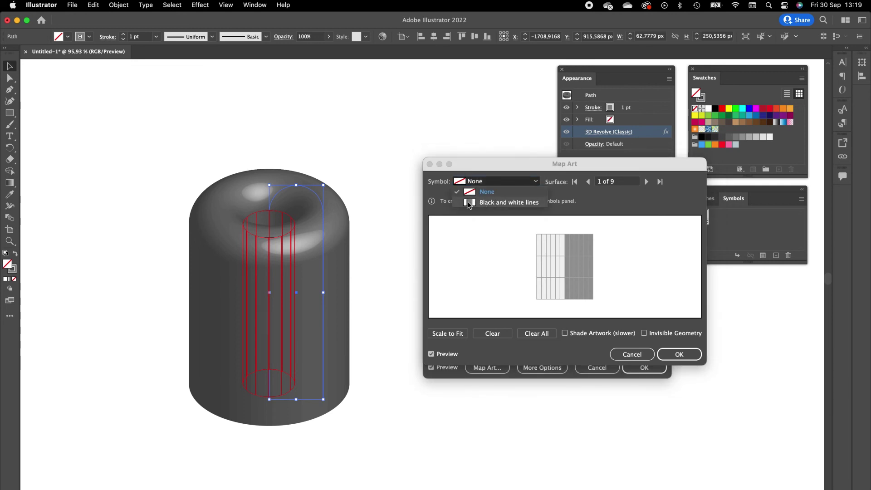
left_click(503, 205)
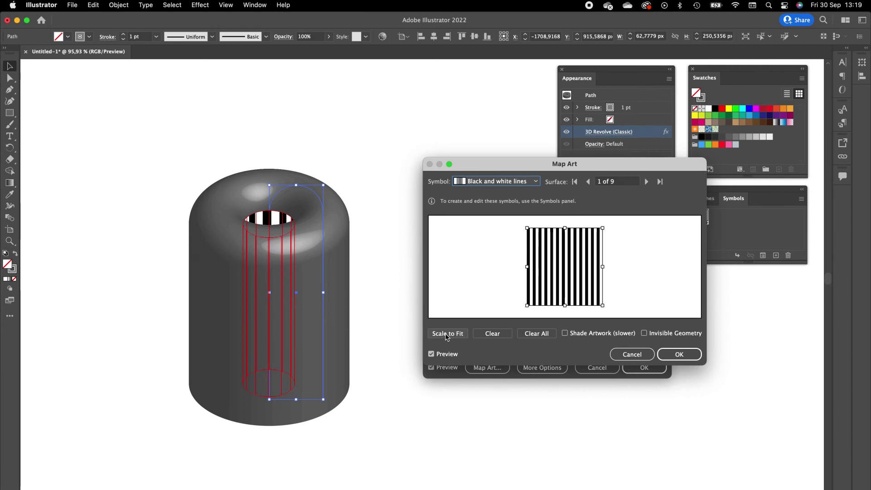
left_click(446, 337)
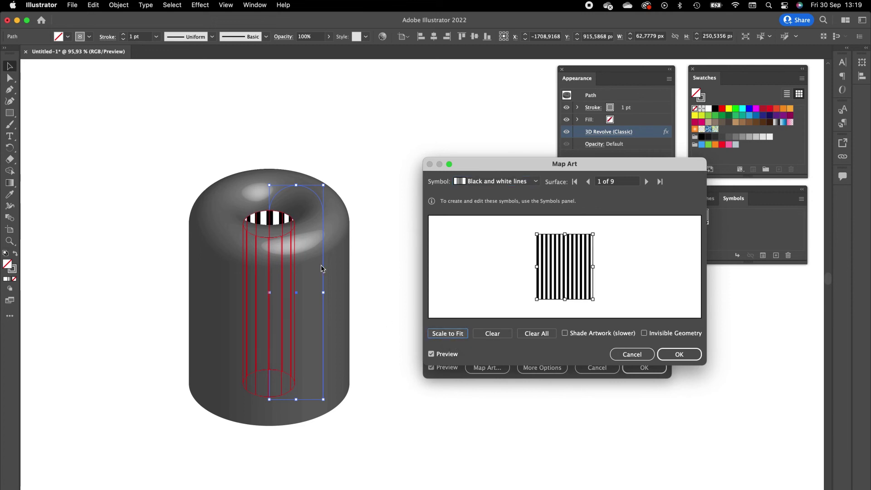
left_click(586, 182)
left_click(448, 333)
left_click(587, 182)
left_click(588, 181)
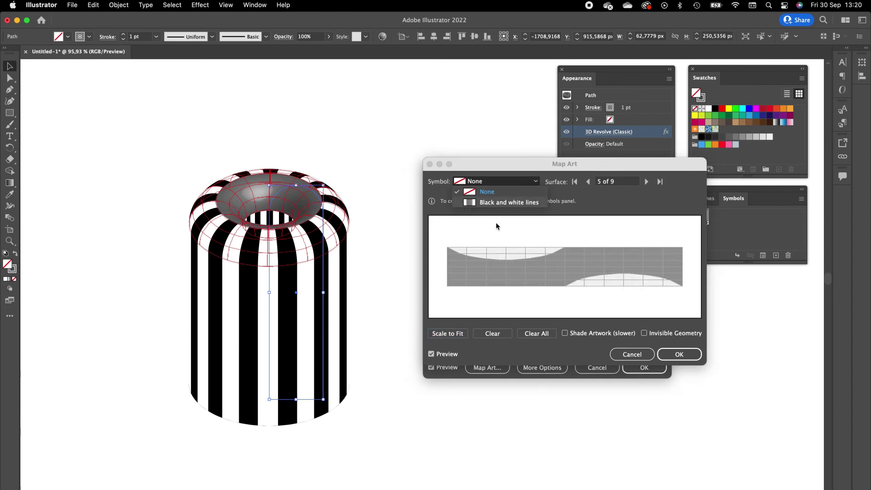
left_click(587, 182)
left_click(587, 182)
Fit the stripes onto the top and remaining cylinder surfaces and confirm the mapping
left_click(522, 203)
left_click(448, 333)
left_click(588, 181)
left_click(588, 182)
left_click(447, 333)
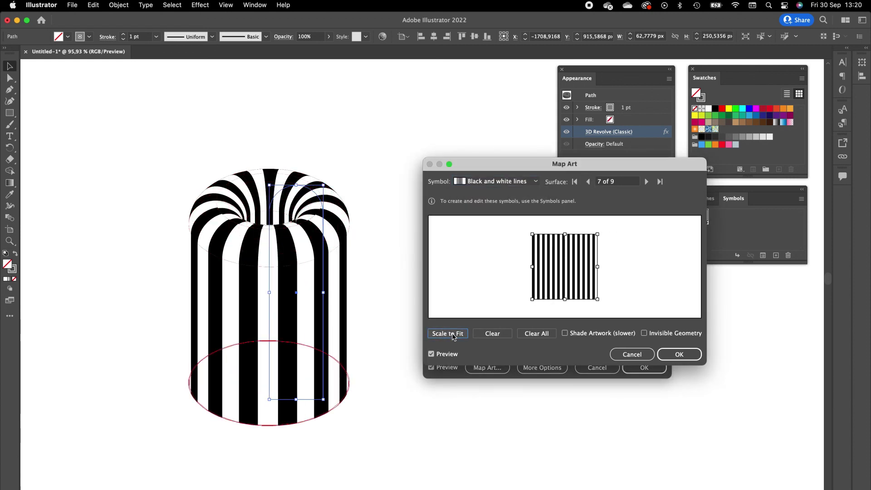
left_click(588, 181)
left_click(674, 356)
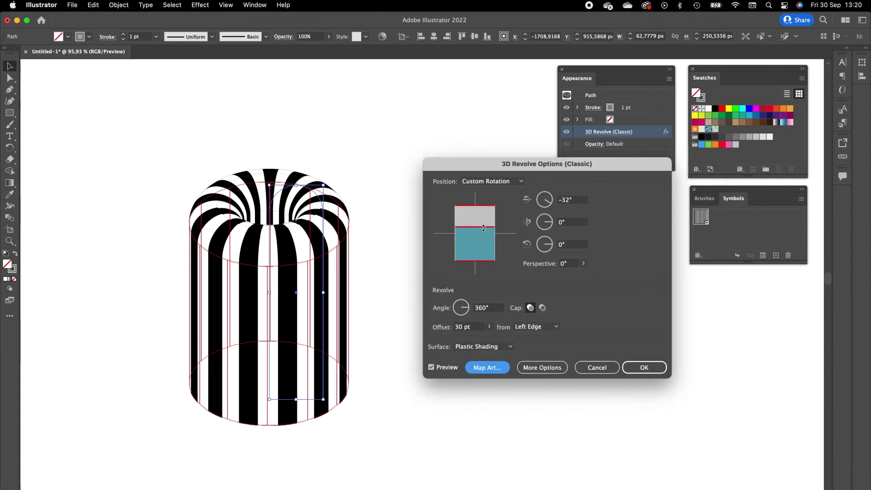
Turn on Invisible Geometry in Map Art and confirm the mapped 3D Revolve effect
left_click(484, 372)
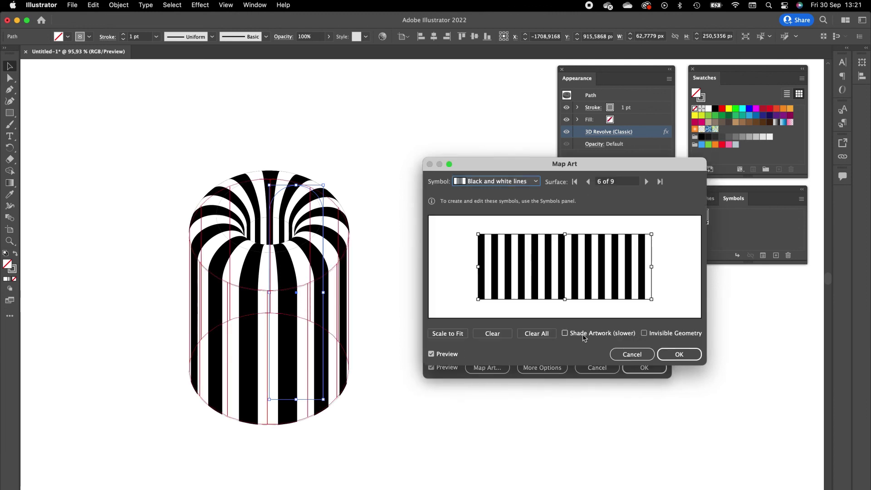
left_click(643, 334)
left_click(676, 356)
left_click(644, 367)
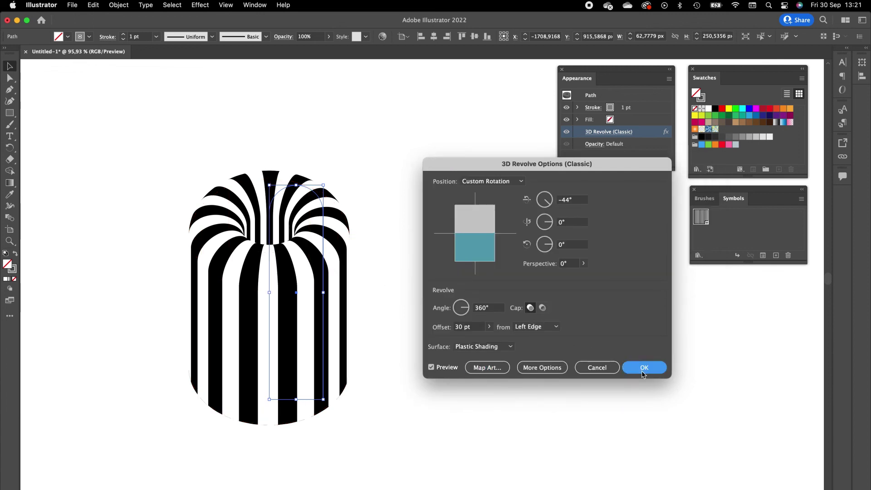
left_click(542, 312)
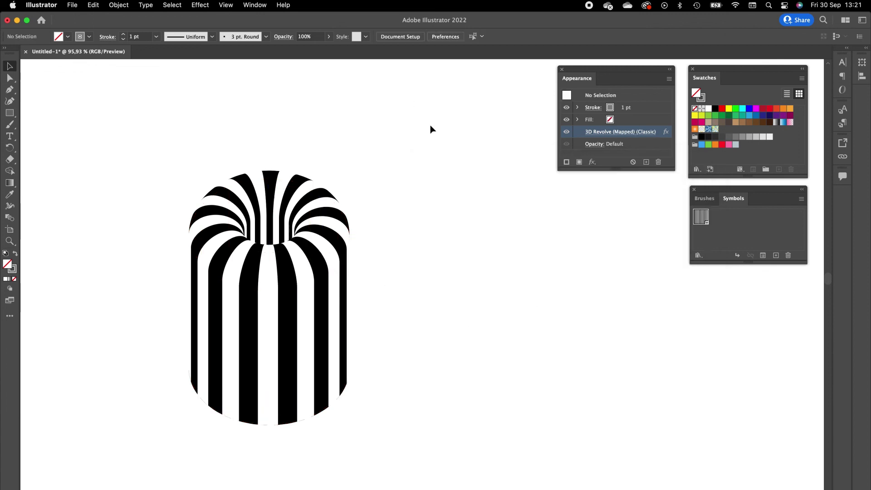
key("super+Tab")
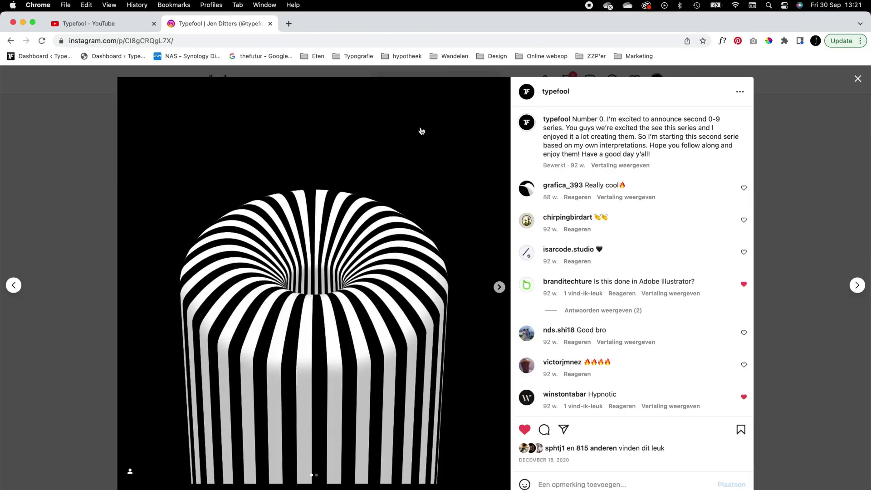
key("super+Tab")
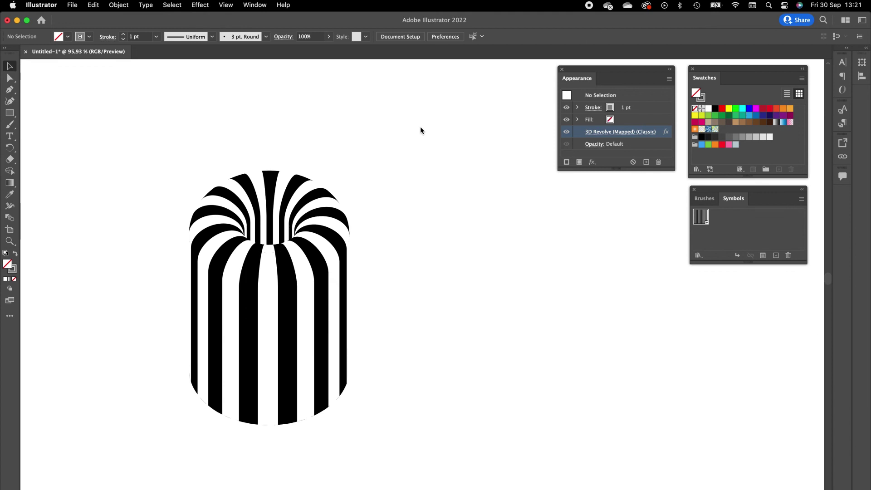
left_click_drag(408, 138, 167, 442)
key("super+Tab")
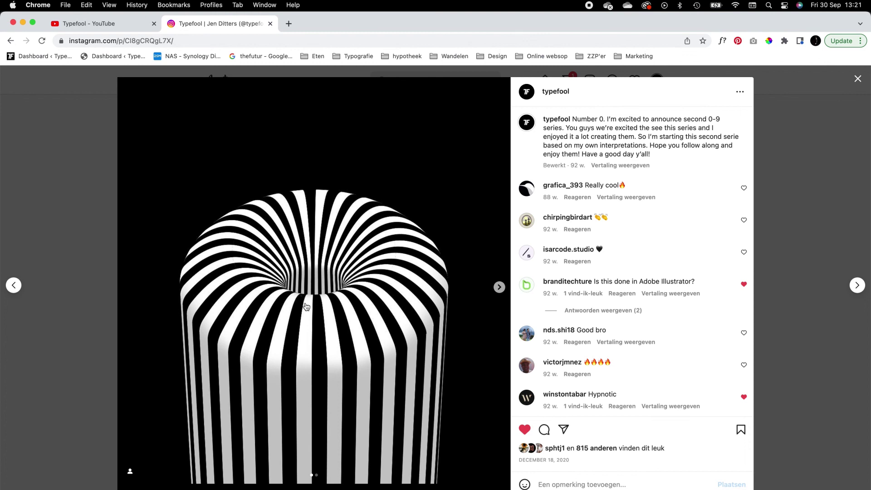
key("super+Tab")
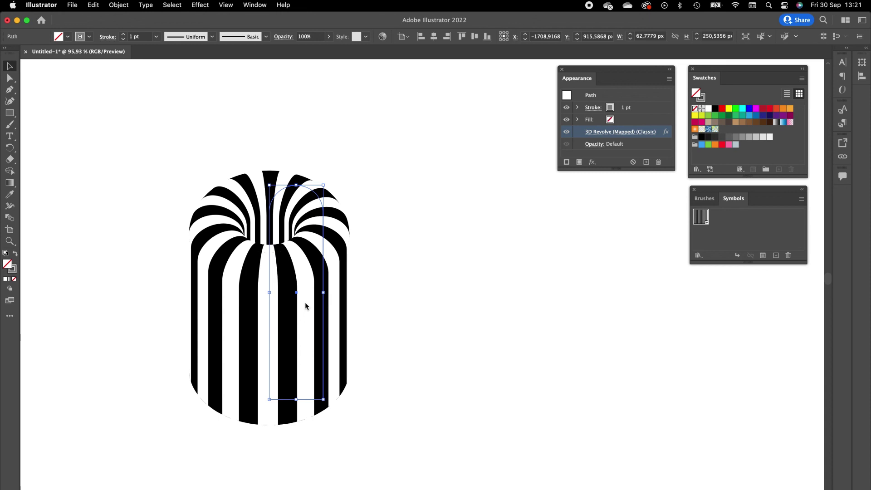